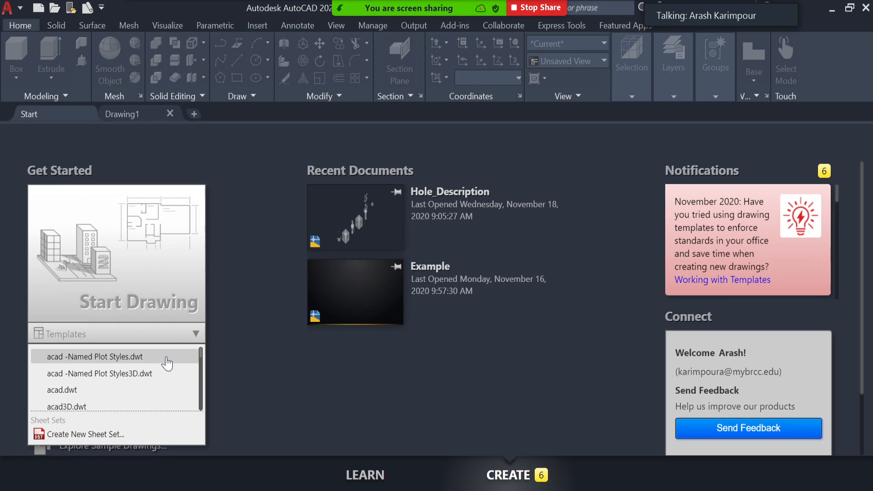
- Create a new drawing from the acadiso.dwt template and switch the workspace to Drafting & Annotation
scroll(168, 360, "down", 3)
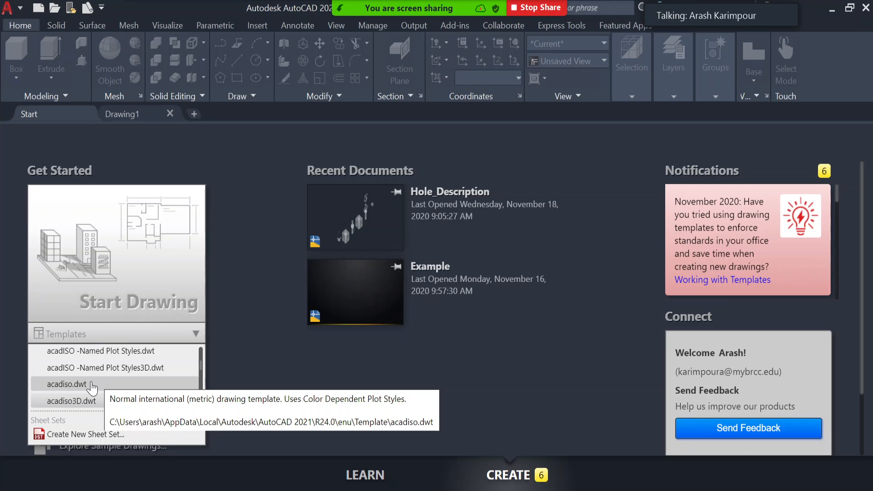
left_click(97, 386)
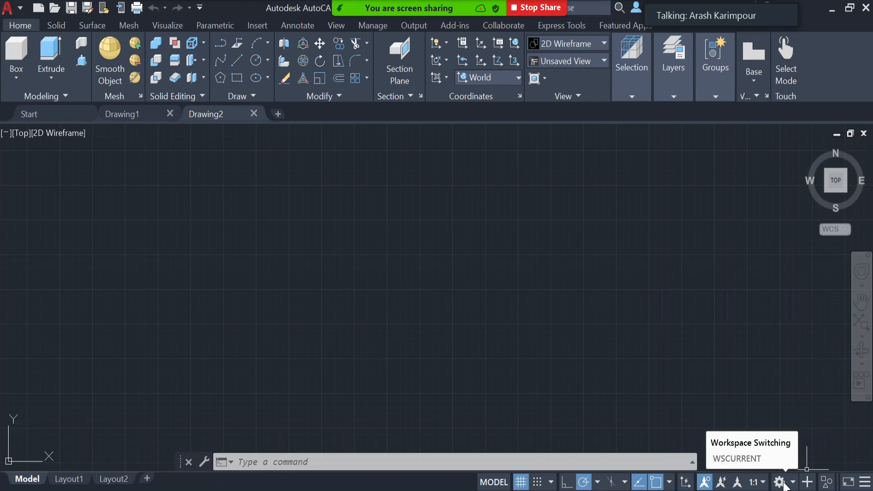
left_click(781, 483)
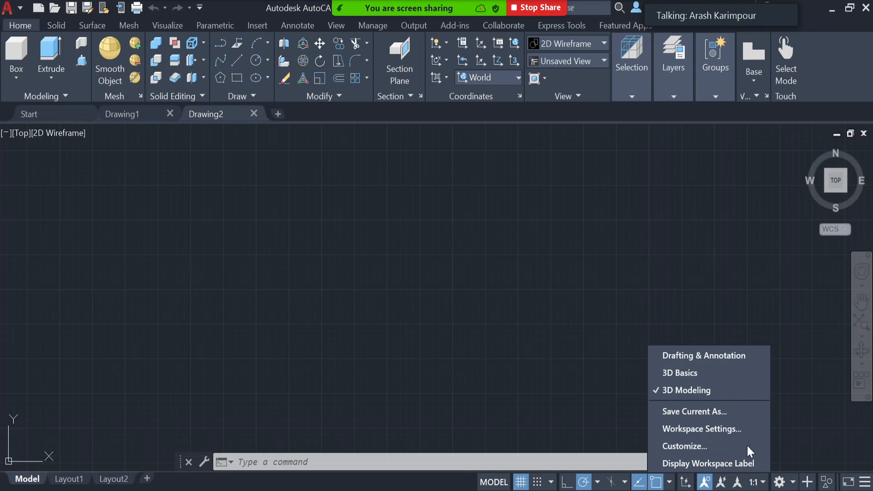
left_click(711, 363)
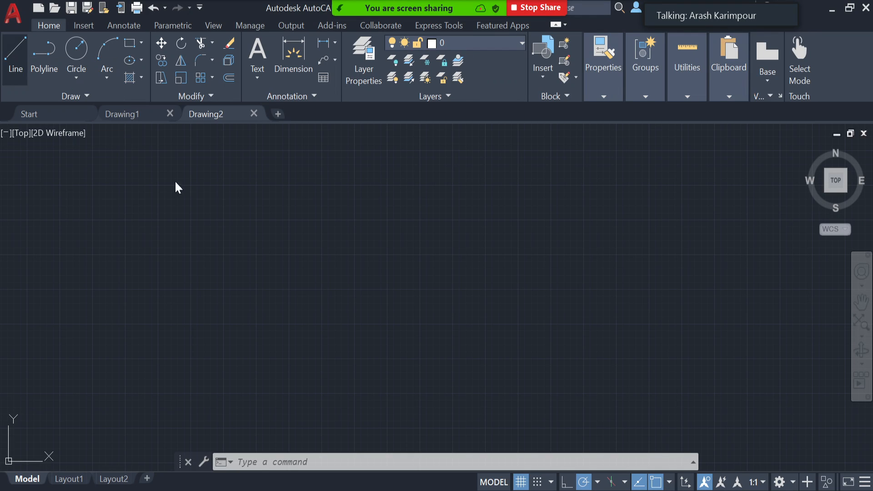
- Start a line at the origin 0,0 and draw a 100-unit horizontal segment along the positive X axis
type("l")
key("Return")
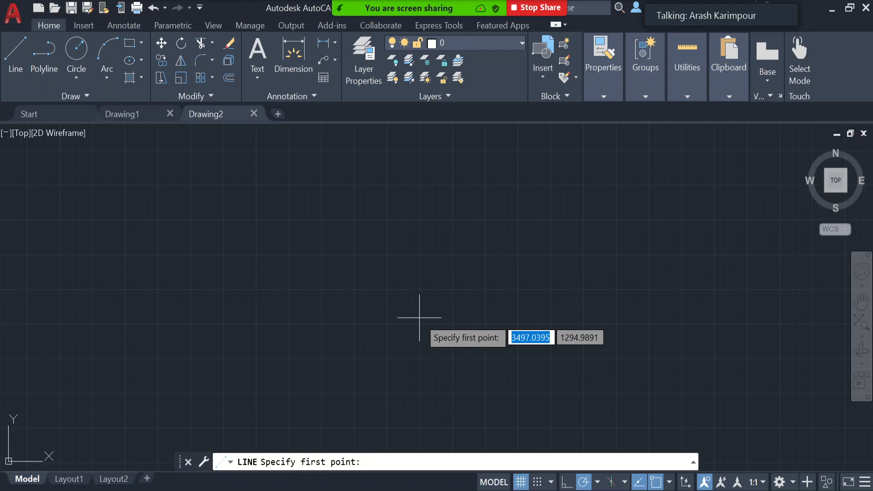
type("0,0")
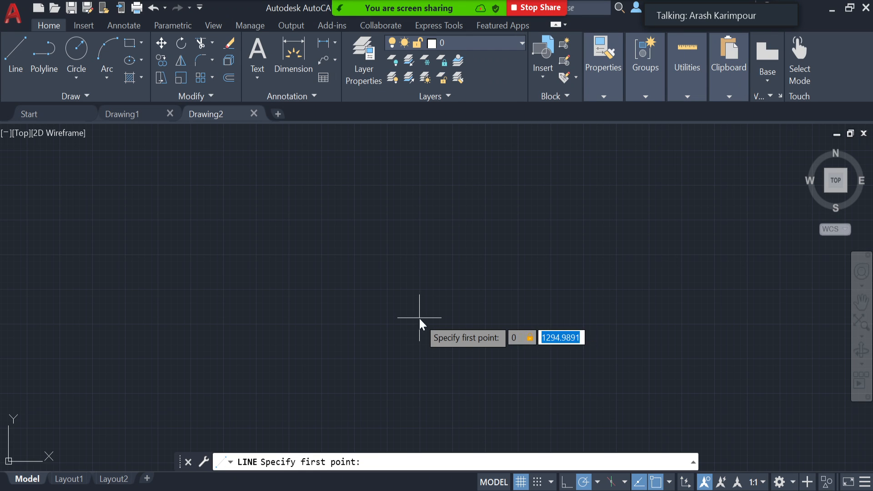
key("Return")
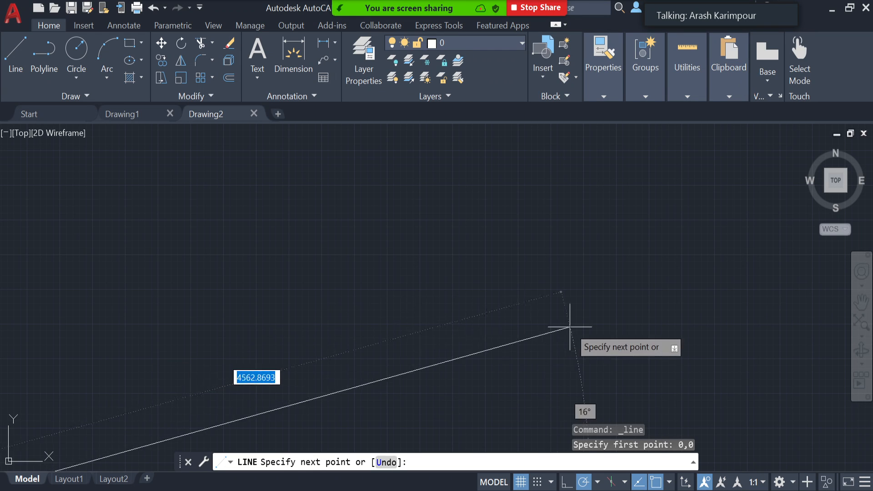
scroll(569, 349, "down", 5)
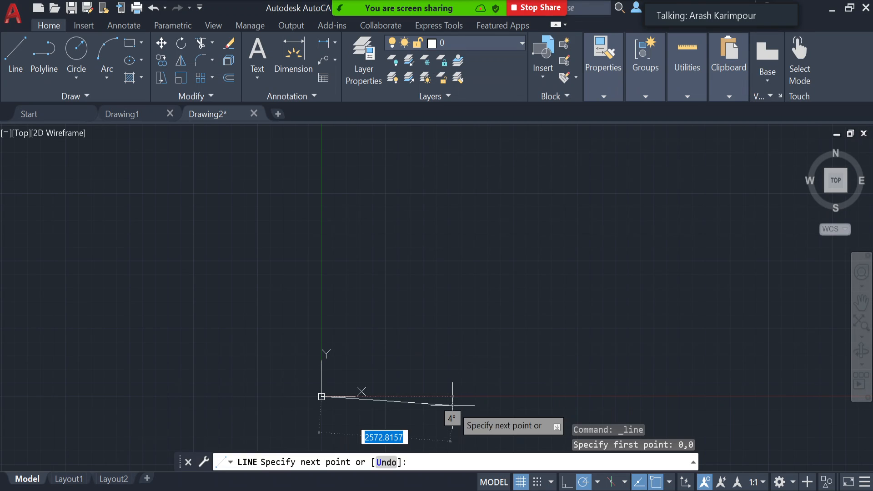
type("100")
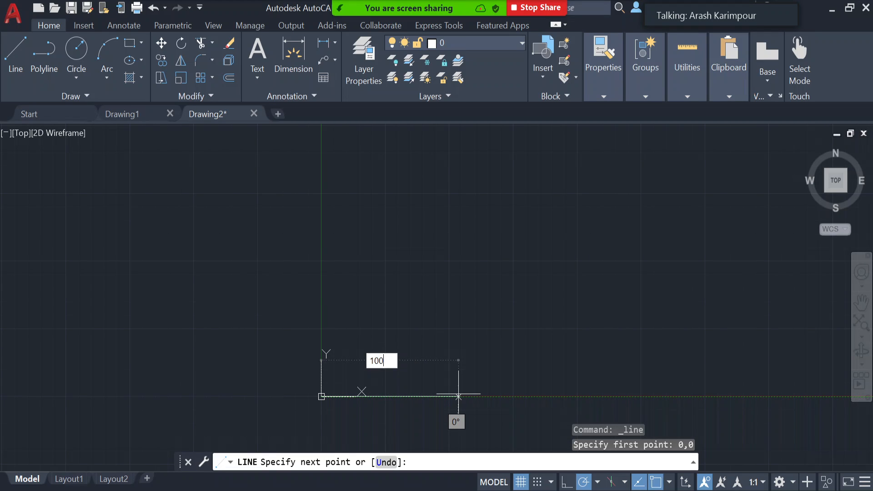
key("Return")
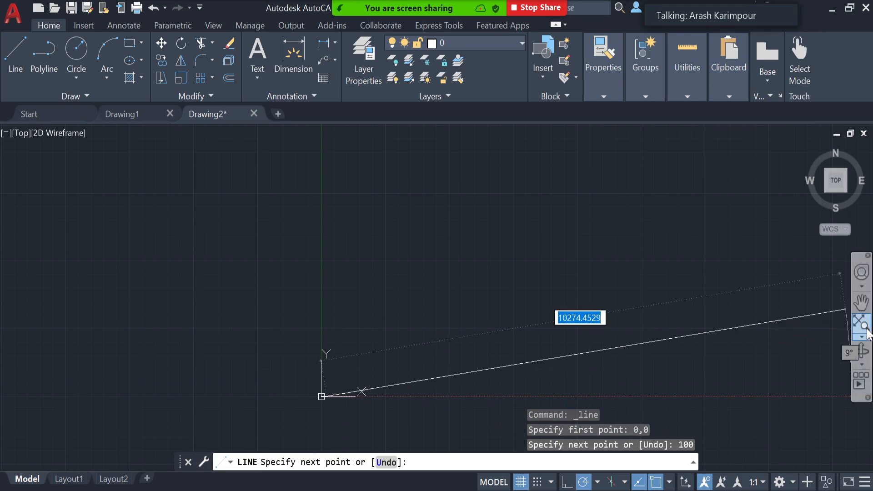
- Continue the line 50 units straight up and 50 units horizontally back toward the Y axis
left_click(858, 331)
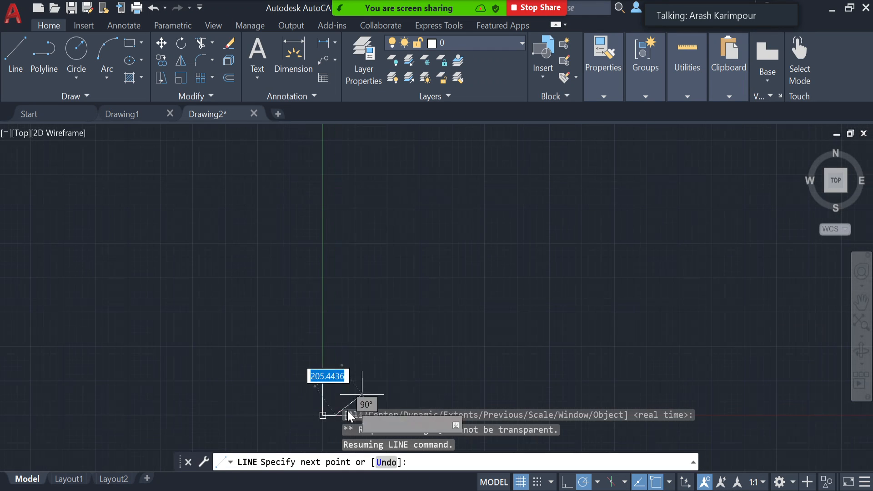
scroll(335, 398, "up", 3)
scroll(331, 393, "up", 2)
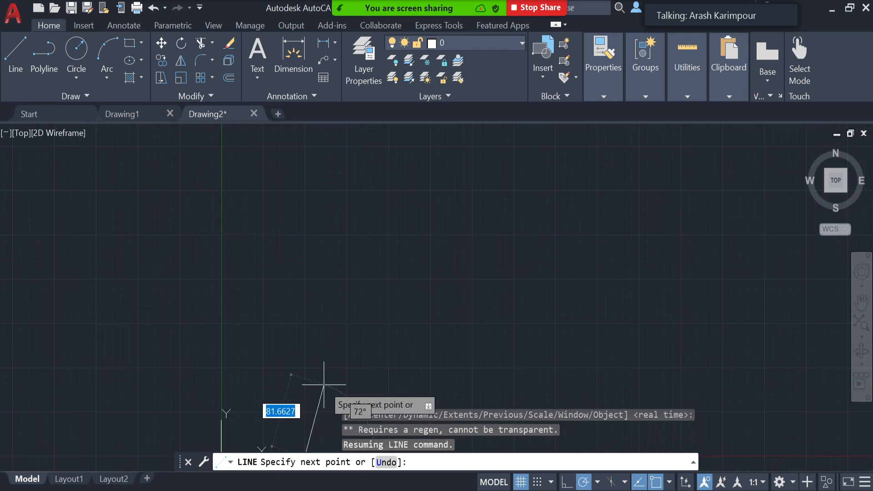
scroll(311, 408, "down", 2)
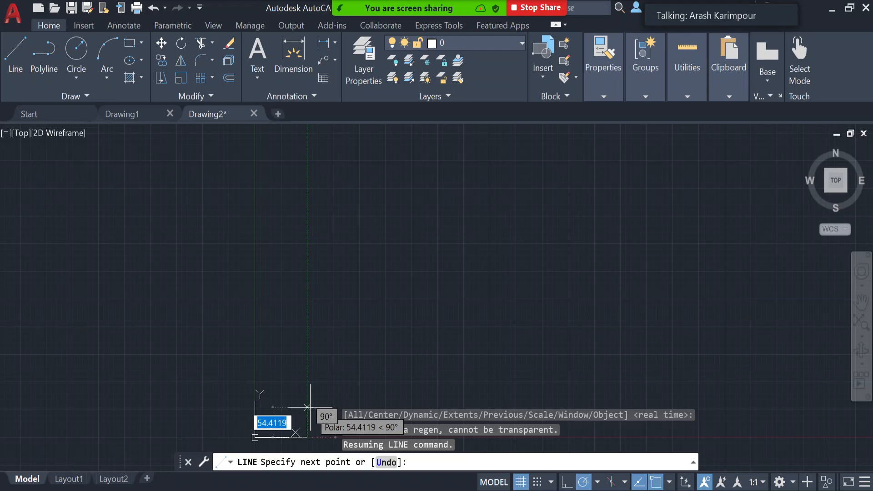
type("50")
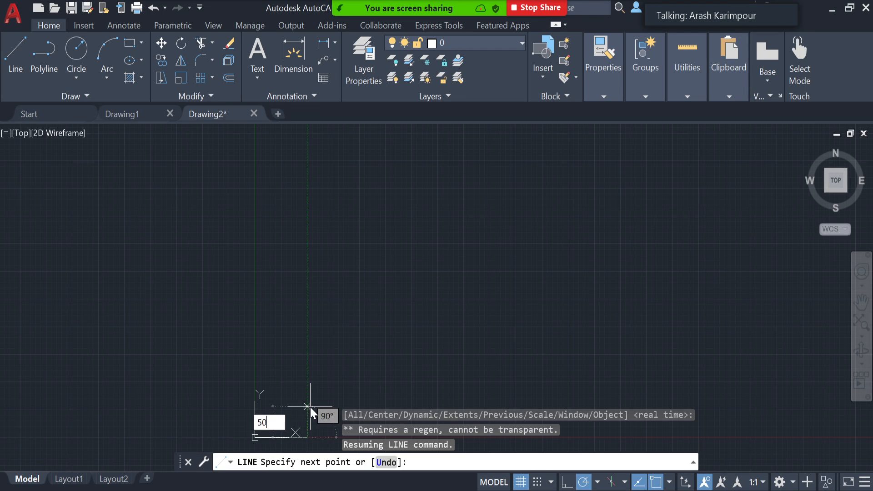
key("Return")
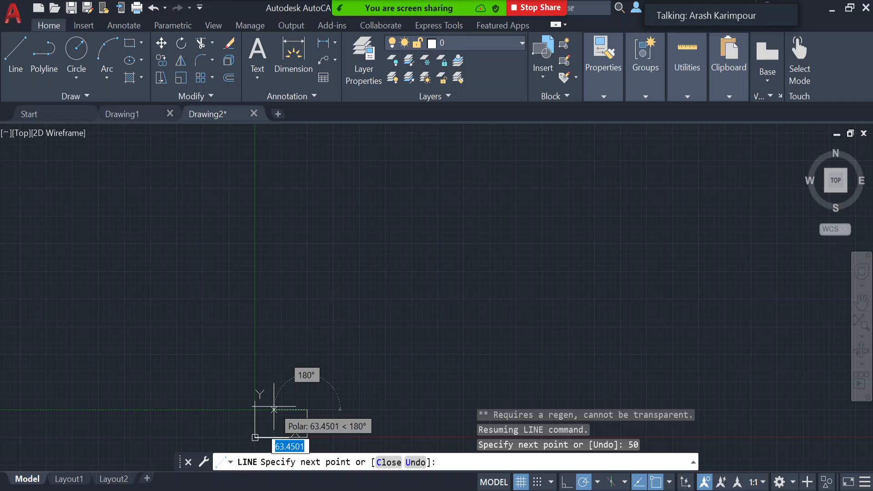
type("50")
key("Return")
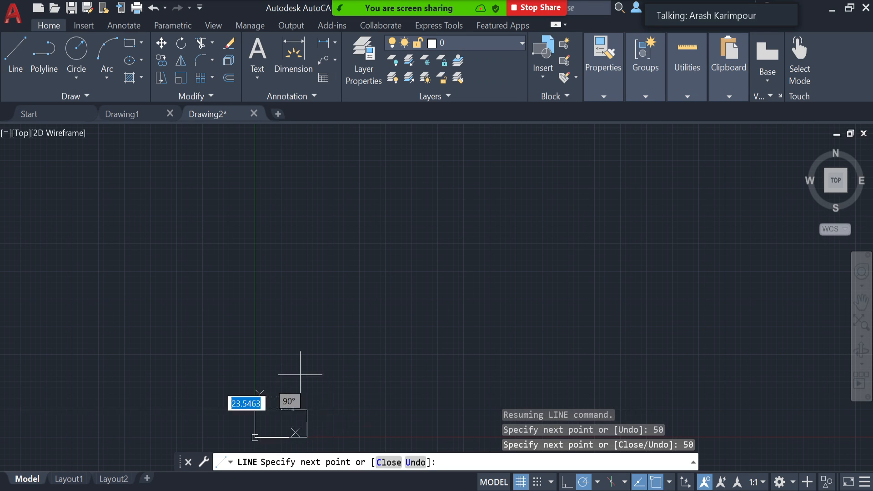
- Add a 50-unit segment up and a 50-unit segment toward the Y axis, and close the L-shaped outline
type("50")
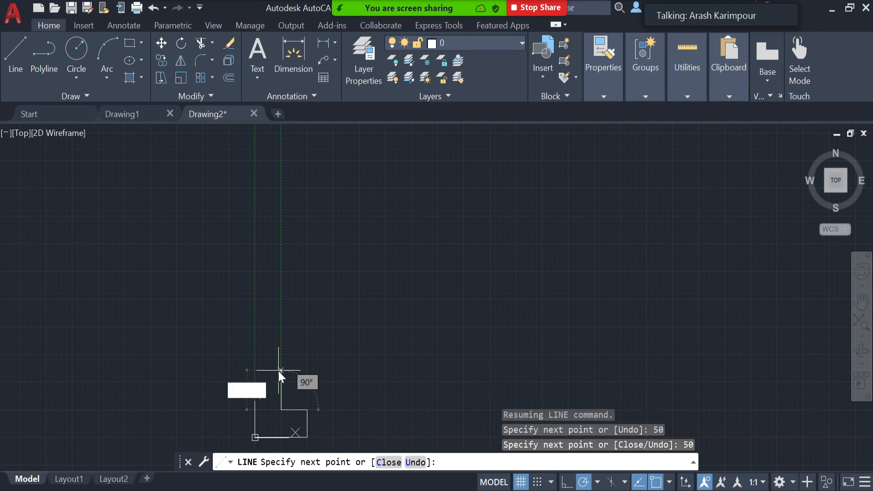
key("Return")
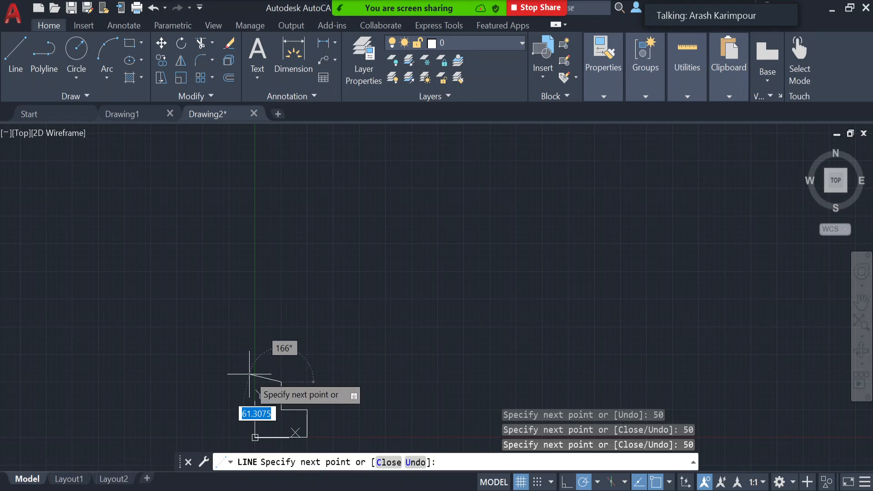
type("50")
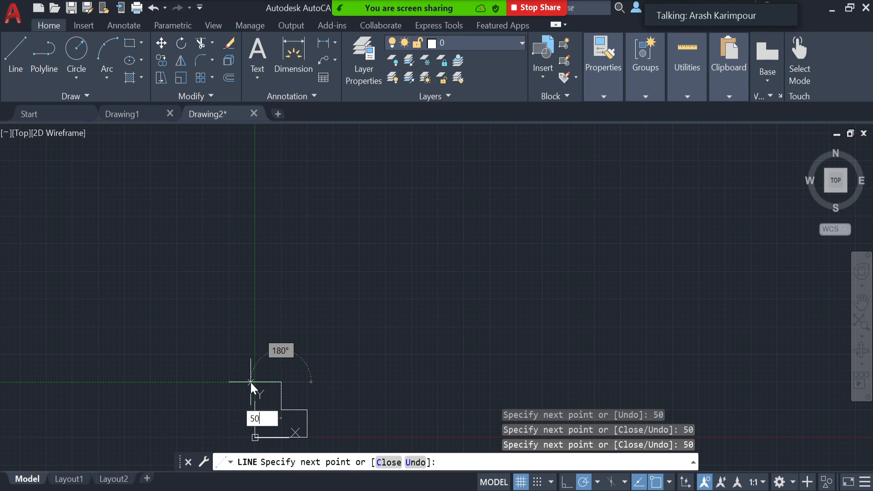
key("Return")
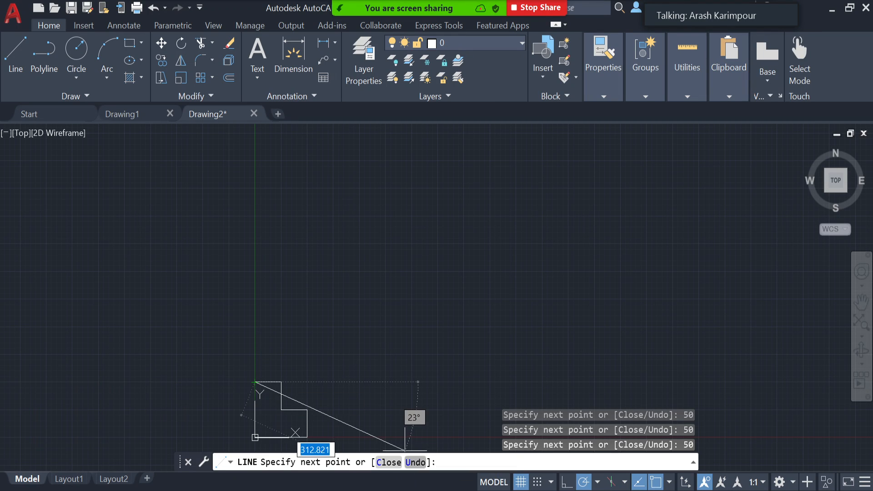
left_click(389, 462)
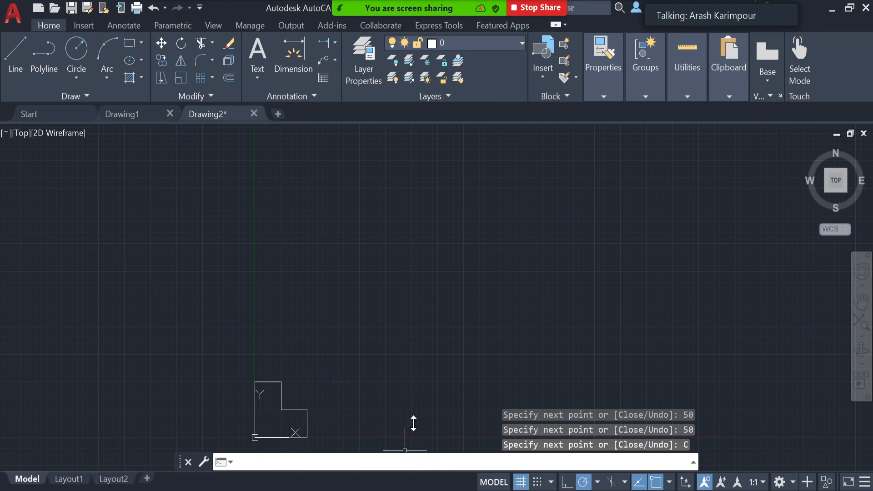
left_click(861, 323)
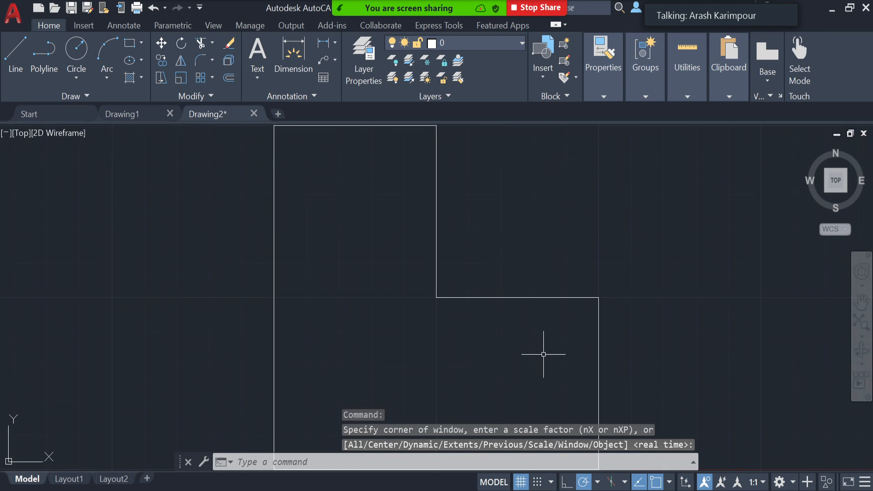
middle_click_drag(545, 357, 516, 294)
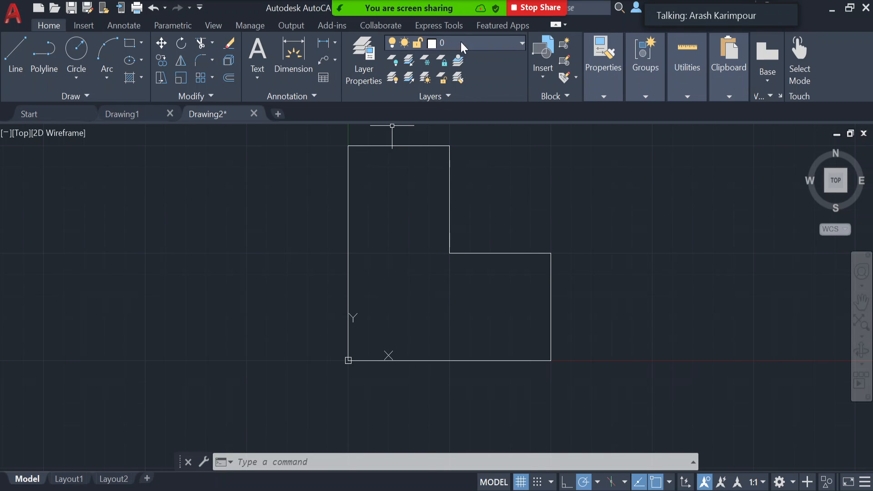
left_click(520, 47)
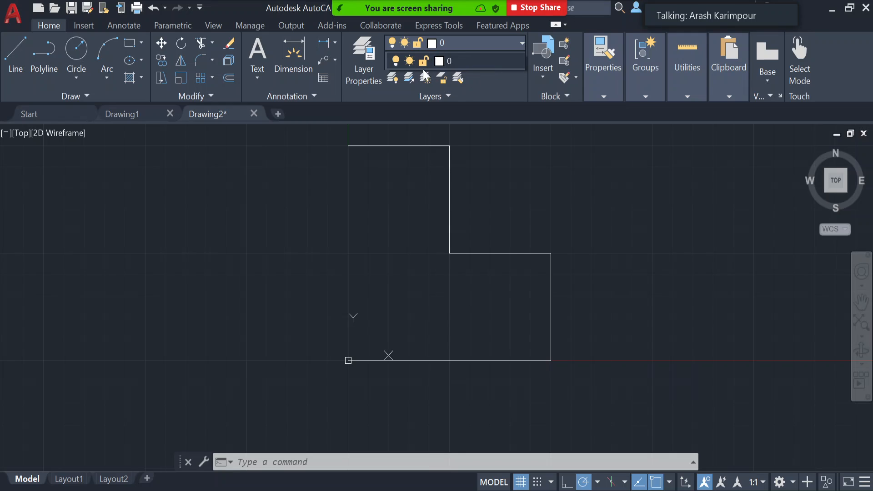
left_click(608, 209)
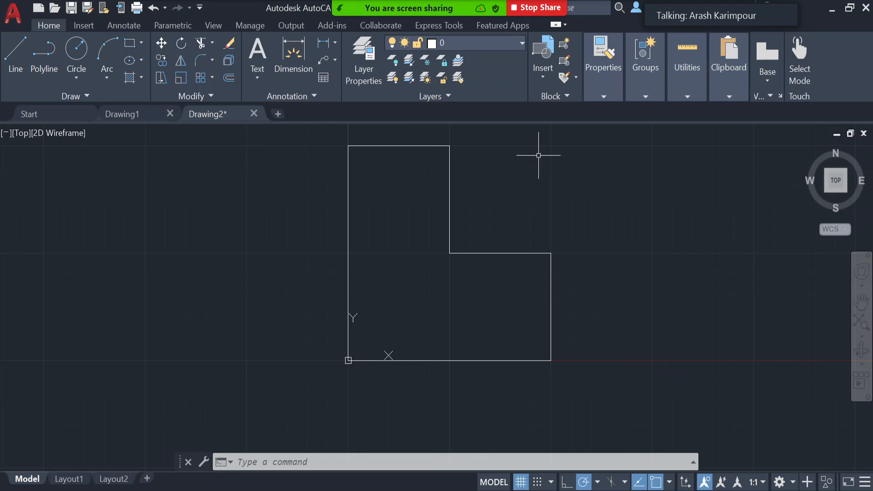
left_click(495, 45)
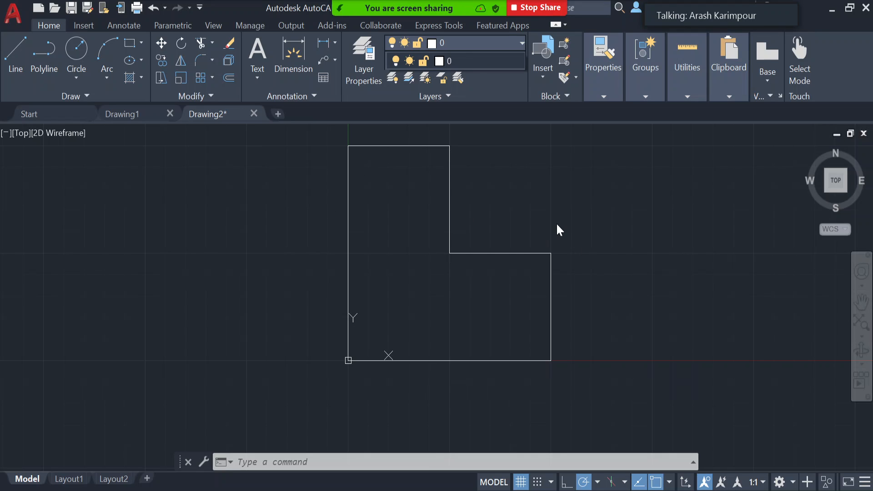
left_click(535, 207)
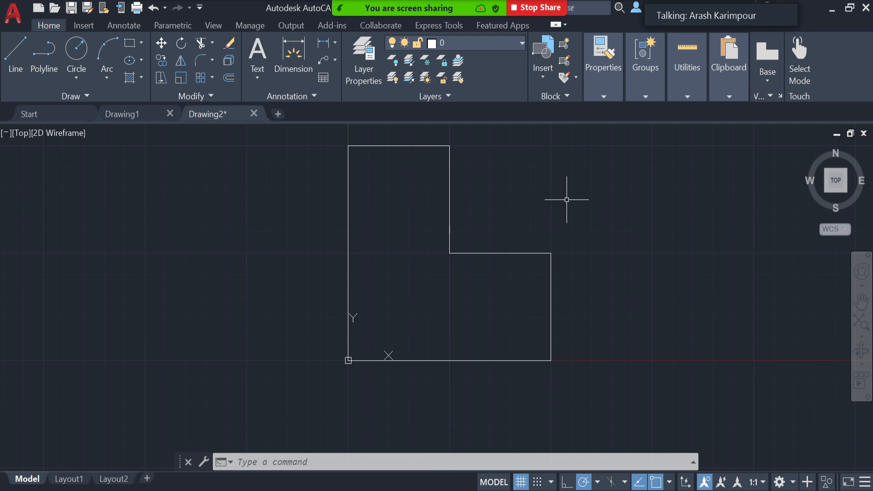
middle_click_drag(568, 201, 557, 242)
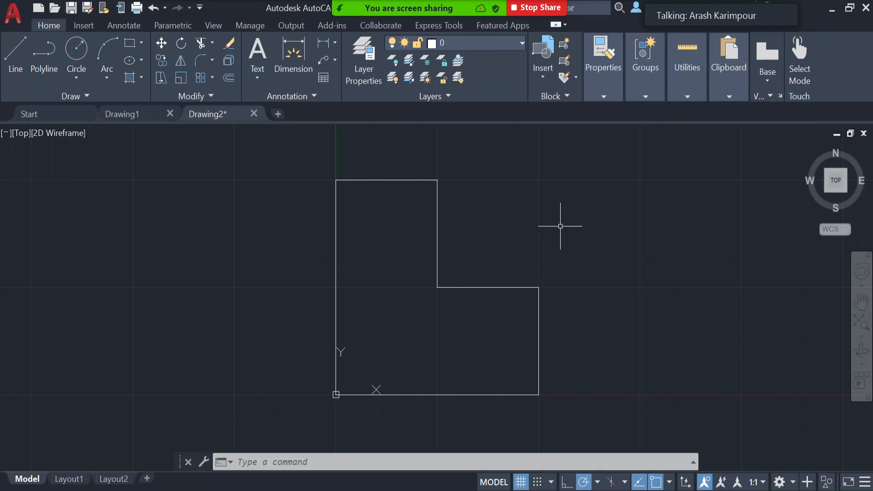
- Open the layer properties manager and create a new layer named Outline
left_click(360, 62)
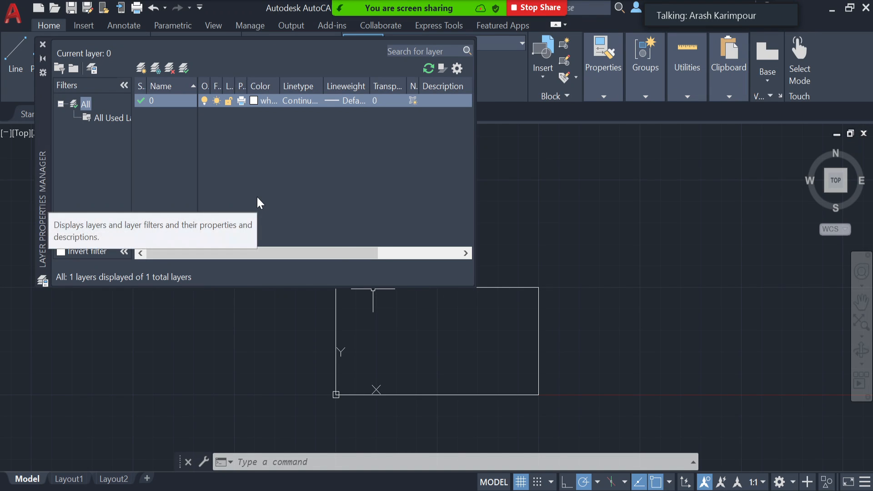
left_click(142, 70)
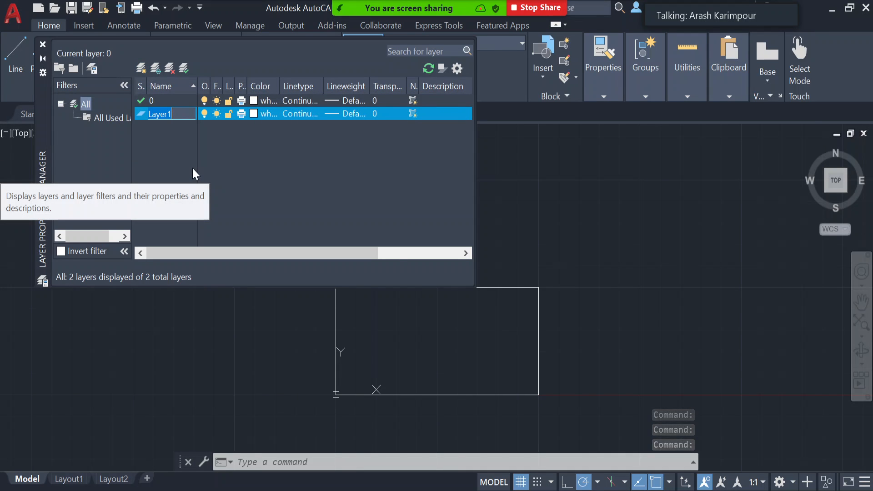
type("Outline")
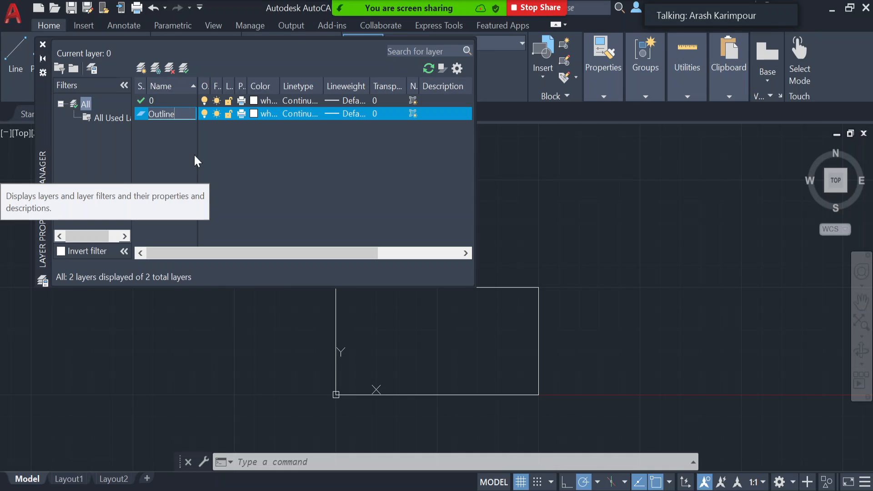
key("Return")
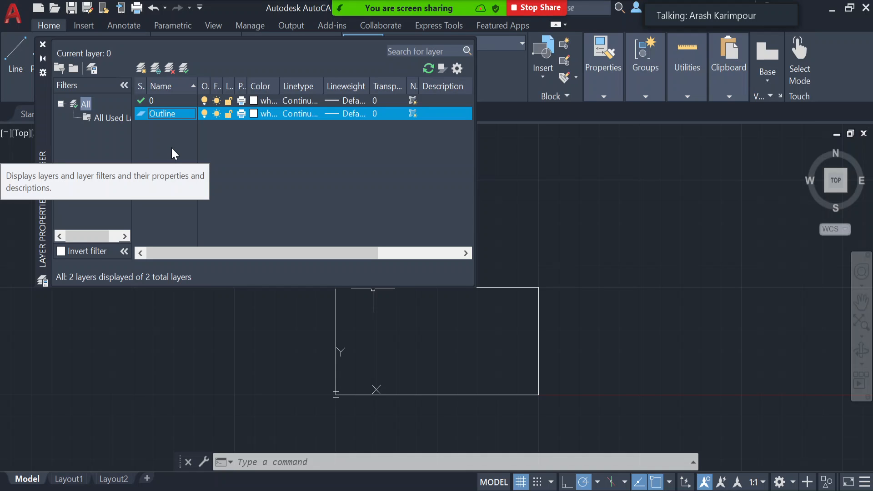
- Create another new layer named Dimension
left_click(141, 68)
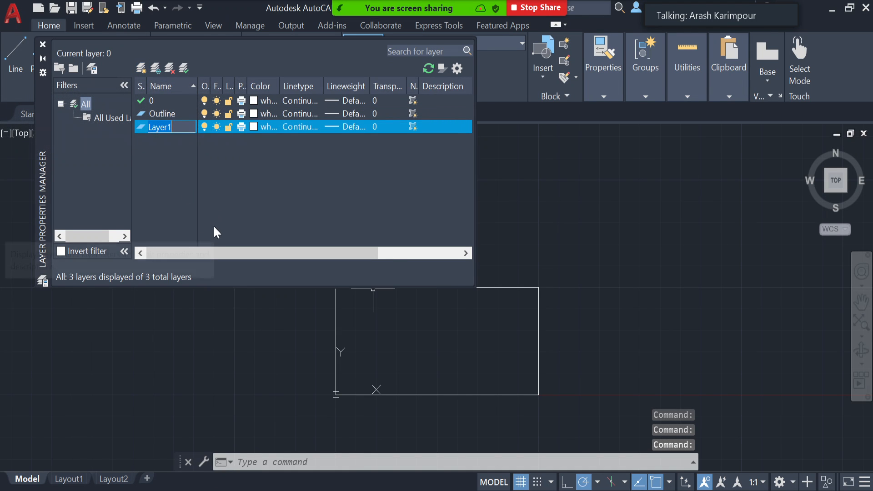
type("Dimension")
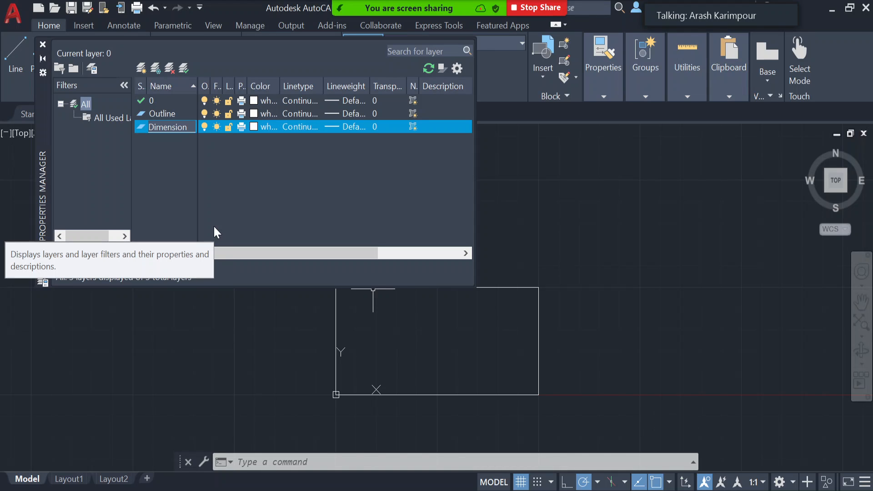
key("Return")
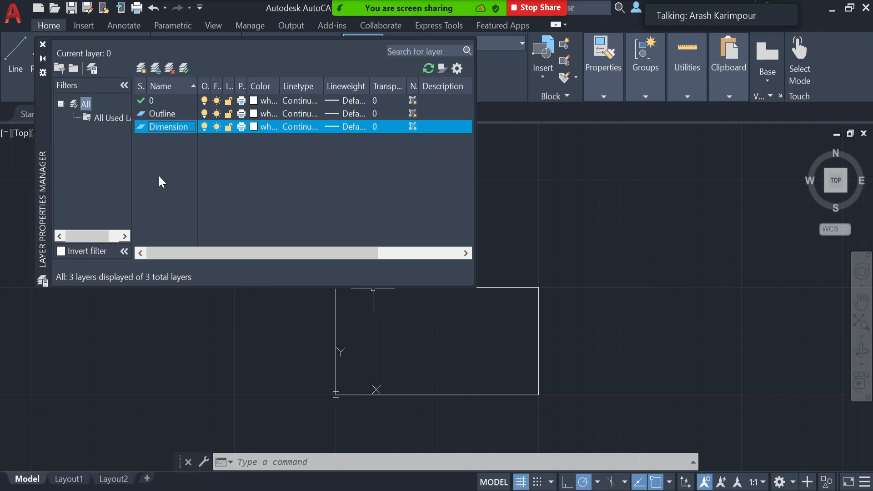
- Create a fourth layer named Const Line
left_click(141, 70)
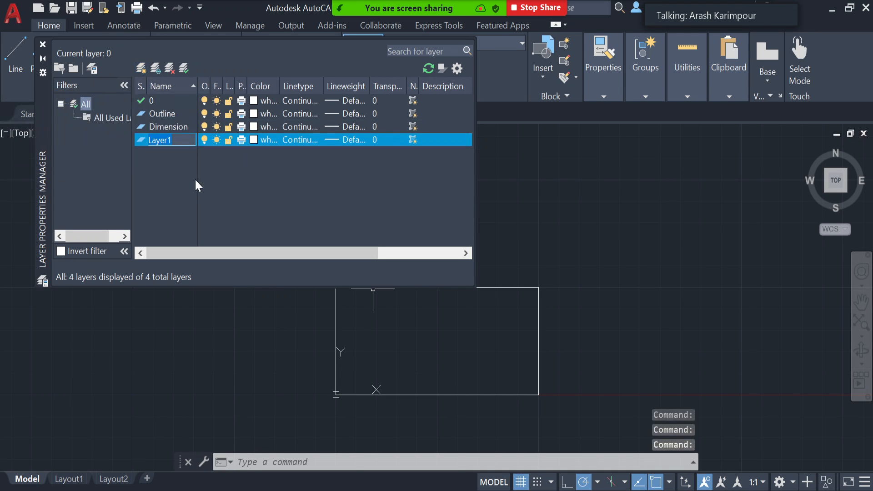
type("Cons")
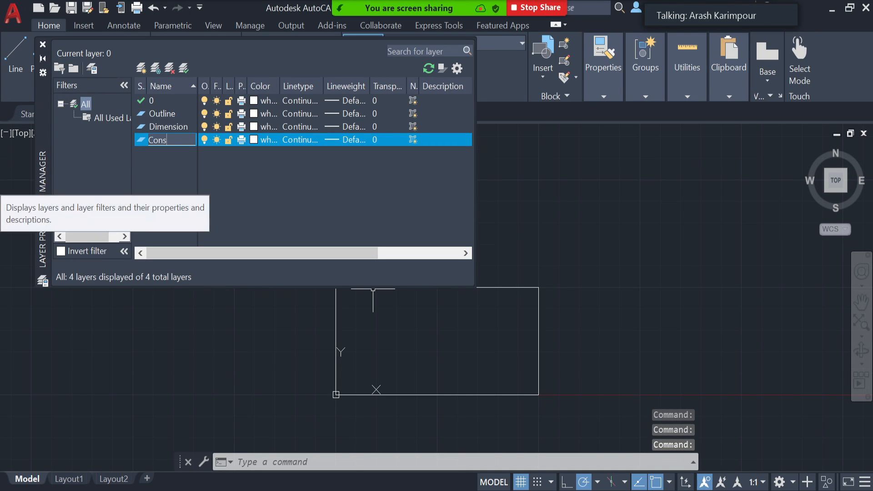
type("t Lin")
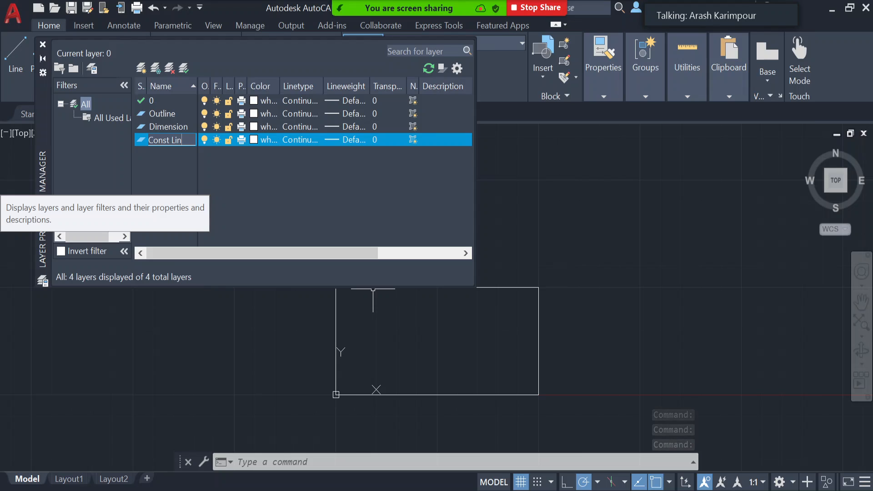
type("e")
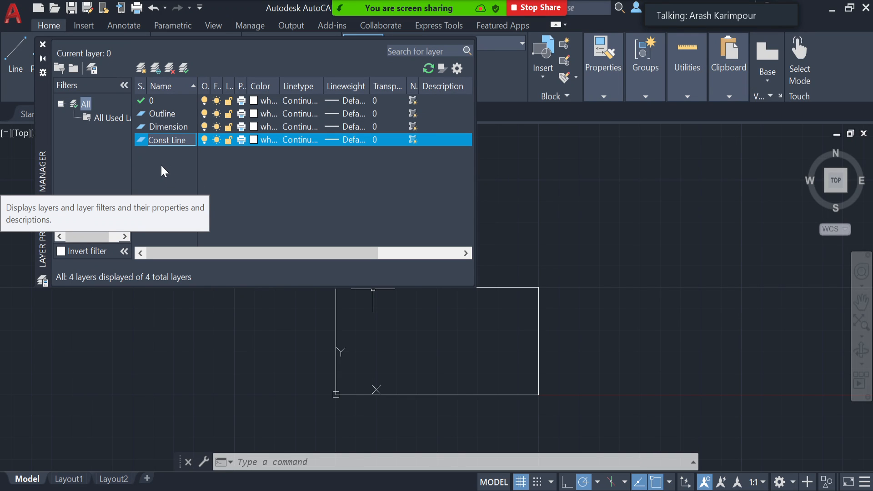
key("Return")
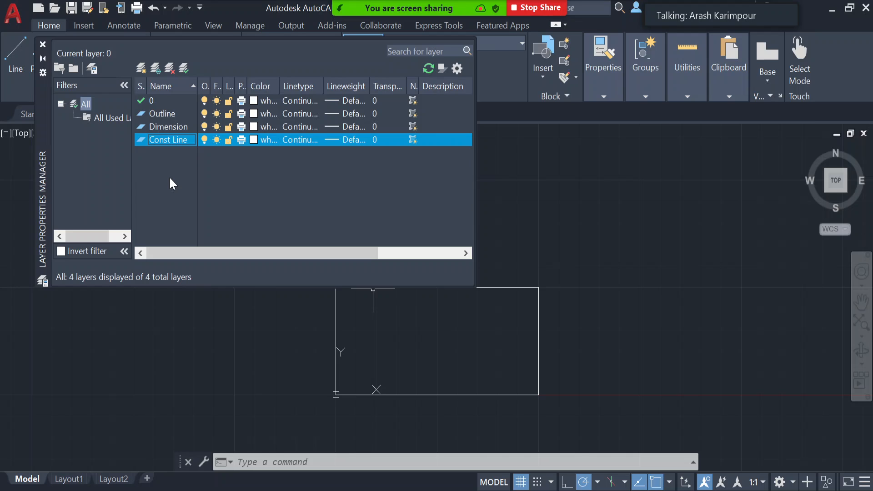
- Set the Outline layer's lineweight to 0.30 mm
left_click(170, 113)
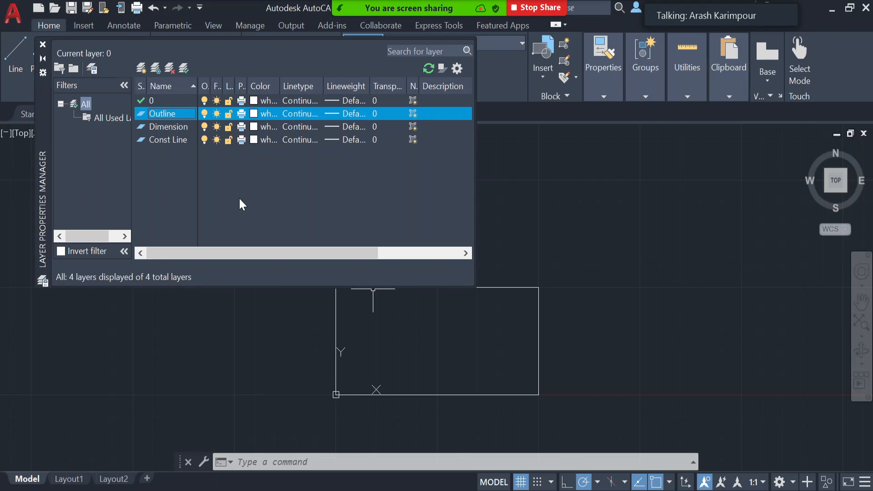
left_click(348, 114)
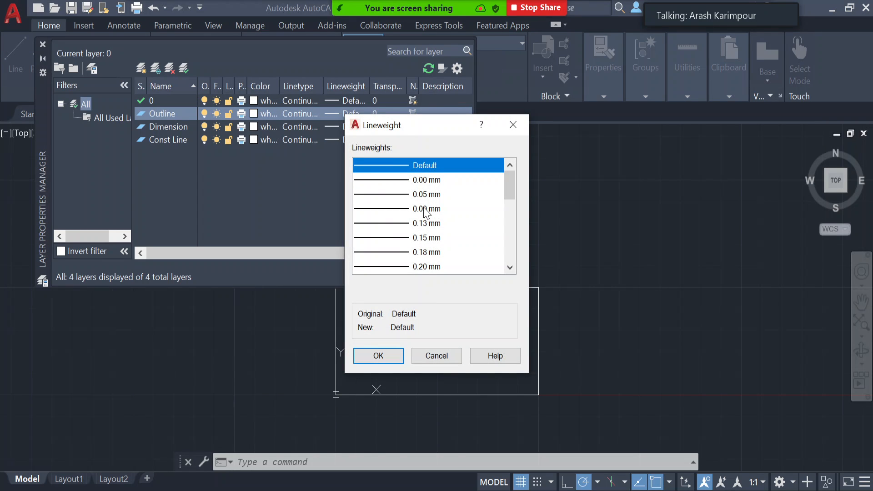
scroll(418, 214, "down", 3)
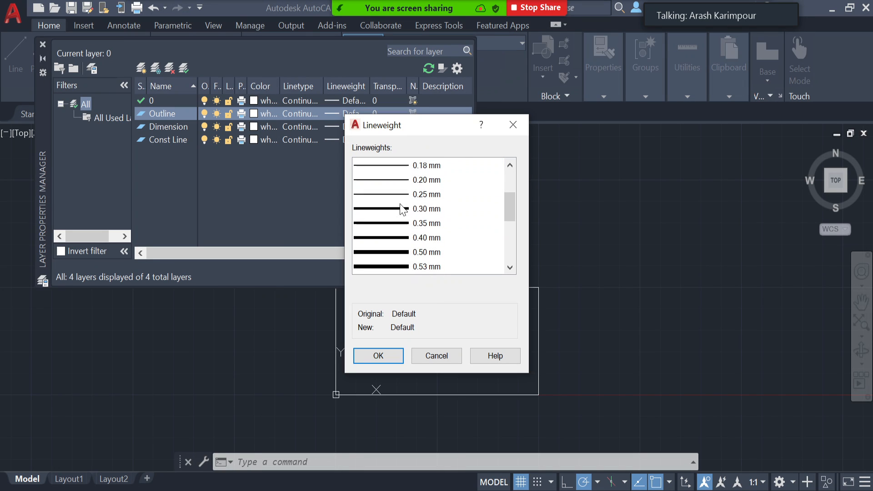
left_click(403, 212)
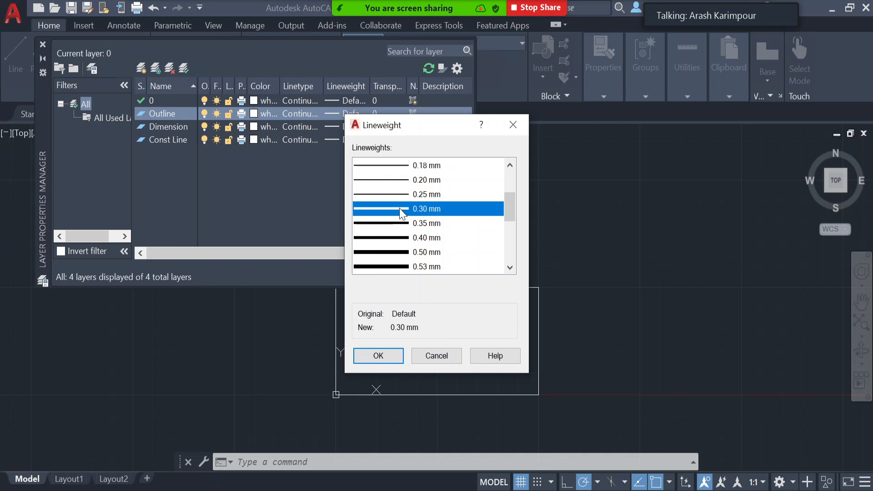
left_click(396, 356)
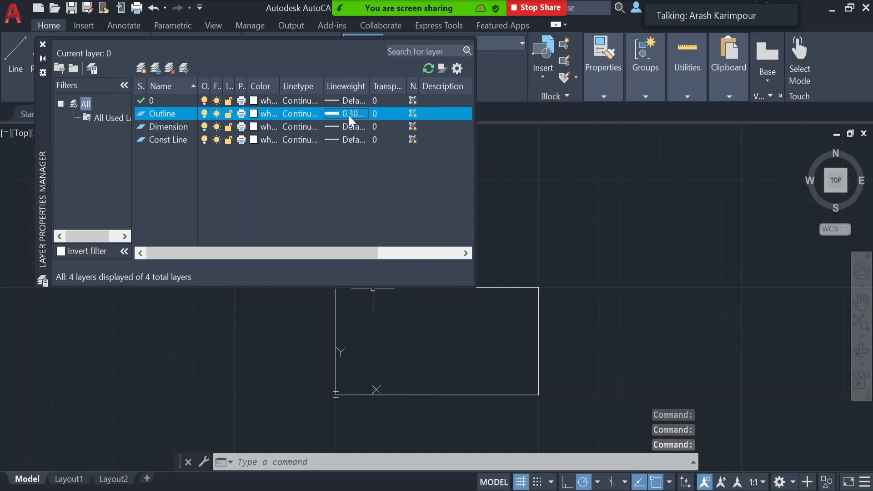
- Set the Dimension layer's color to orange, index color 30
left_click(256, 129)
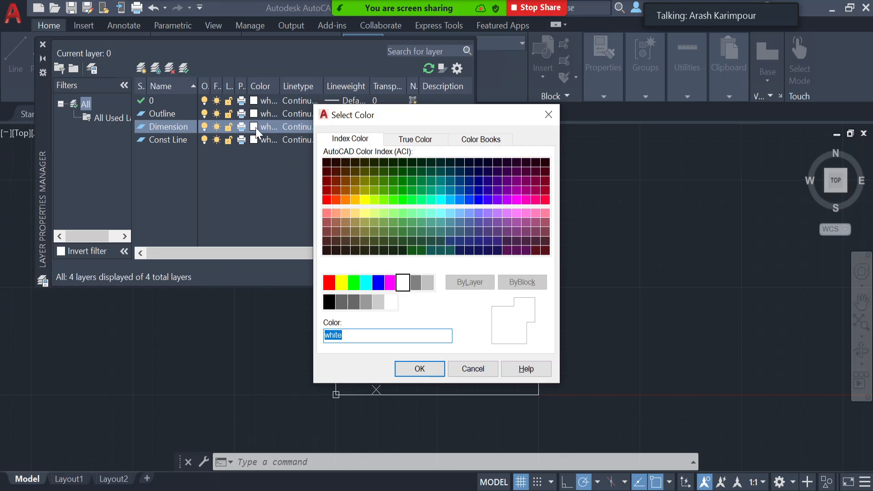
left_click(345, 200)
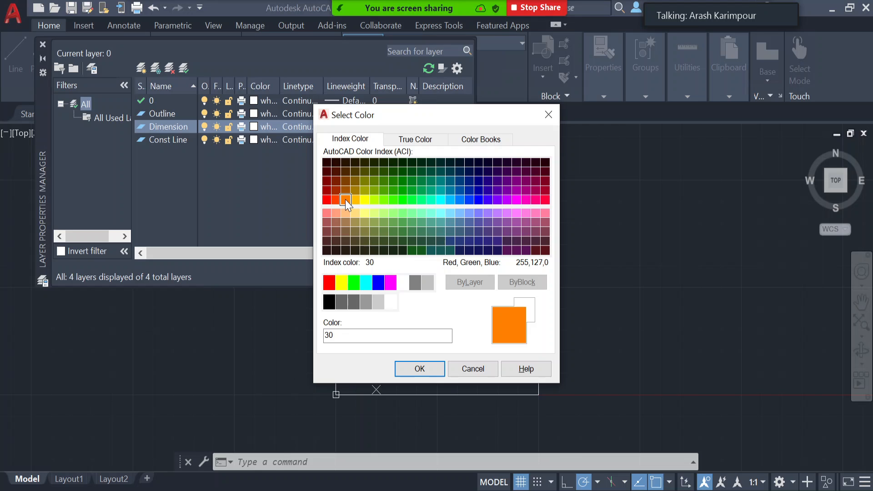
left_click(428, 373)
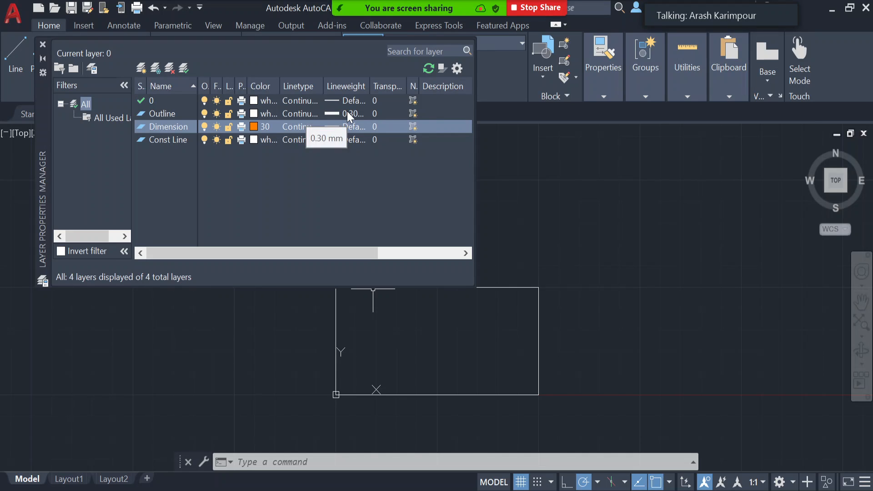
- Open the linetype selection for the Const Line layer and load the ISO dash linetype ACAD_ISO02W100 from acadiso.lin
left_click(297, 141)
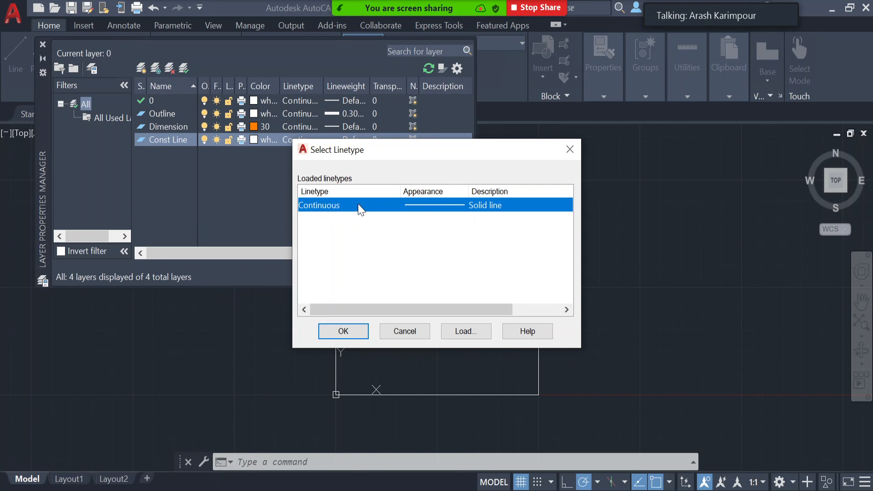
left_click(467, 332)
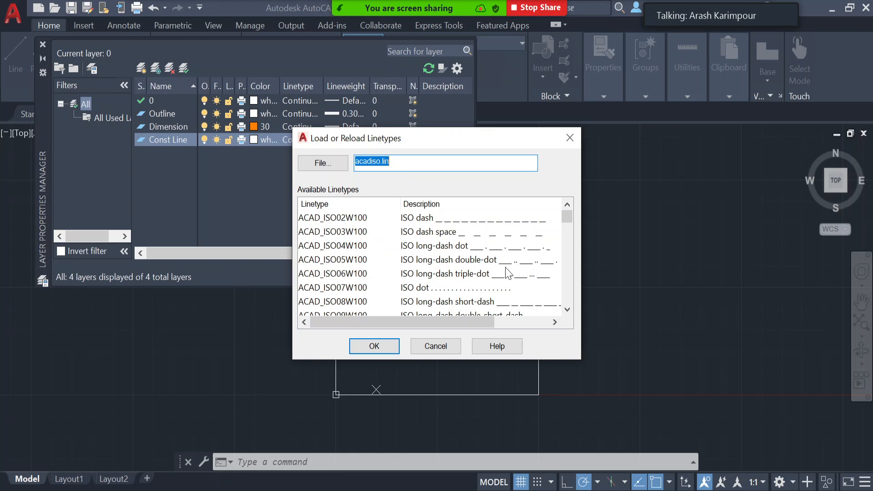
scroll(457, 257, "down", 1)
scroll(456, 257, "down", 1)
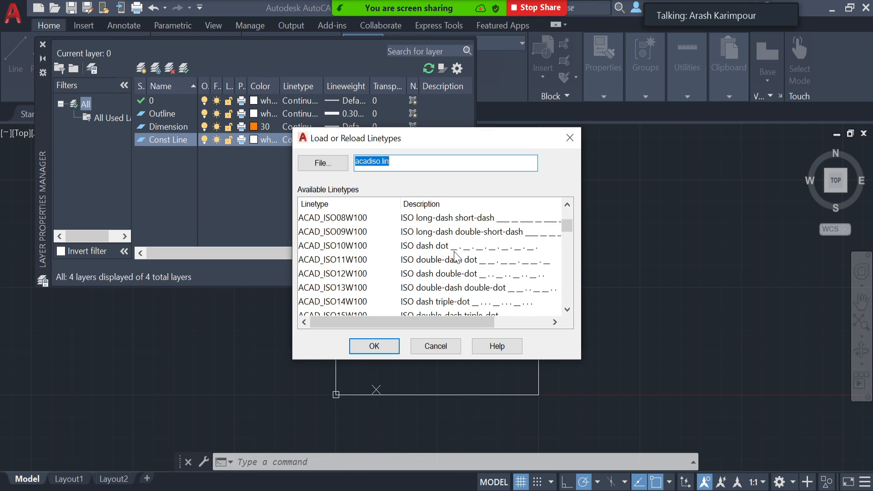
scroll(456, 257, "down", 1)
scroll(451, 255, "down", 1)
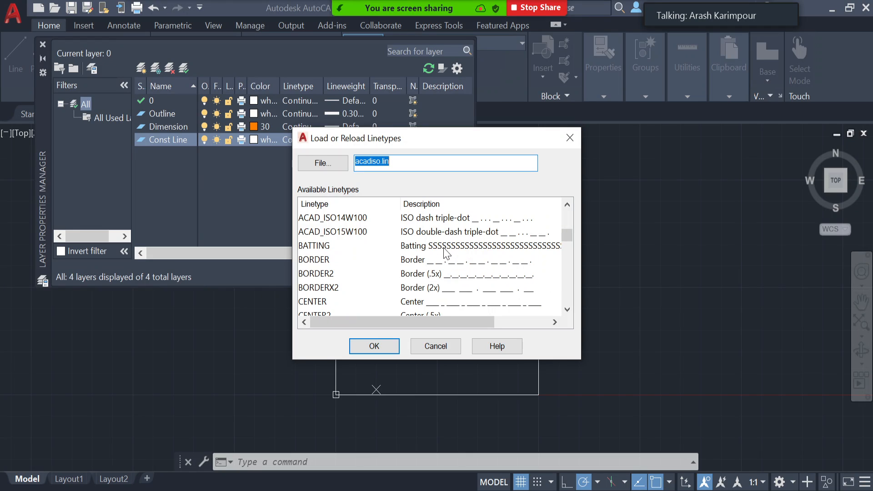
scroll(408, 255, "down", 1)
scroll(389, 263, "down", 1)
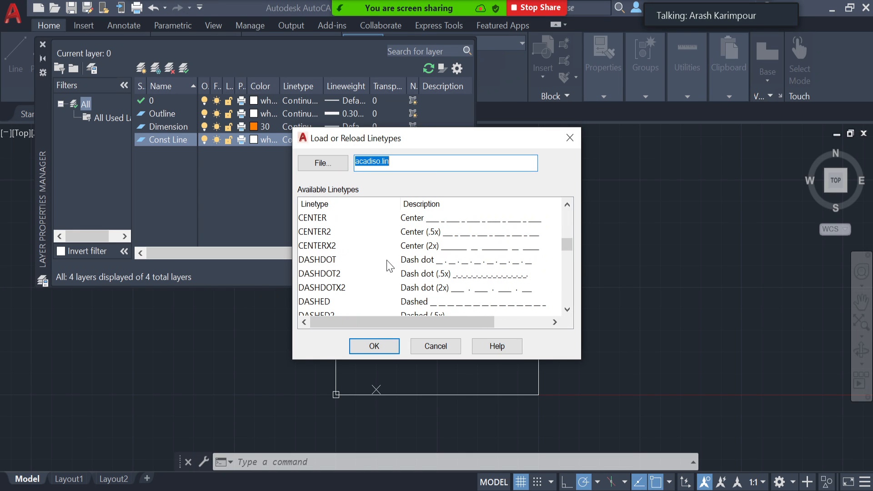
scroll(389, 266, "down", 1)
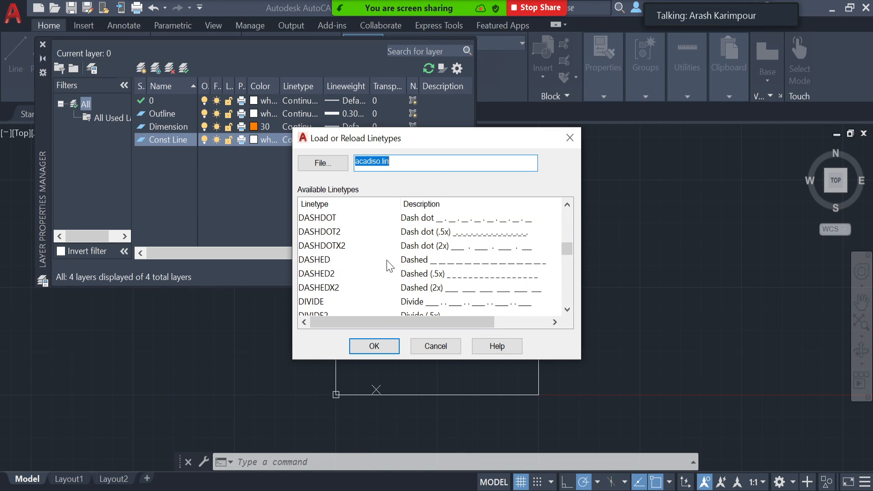
scroll(390, 266, "down", 3)
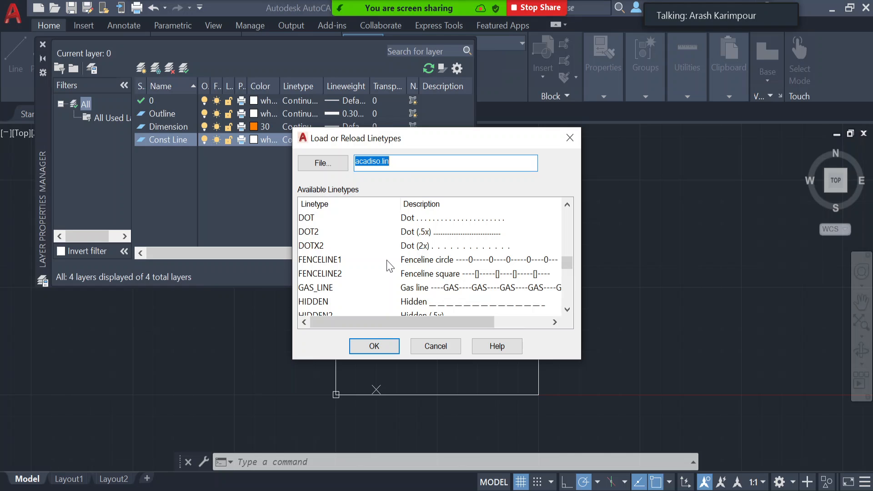
scroll(390, 266, "down", 1)
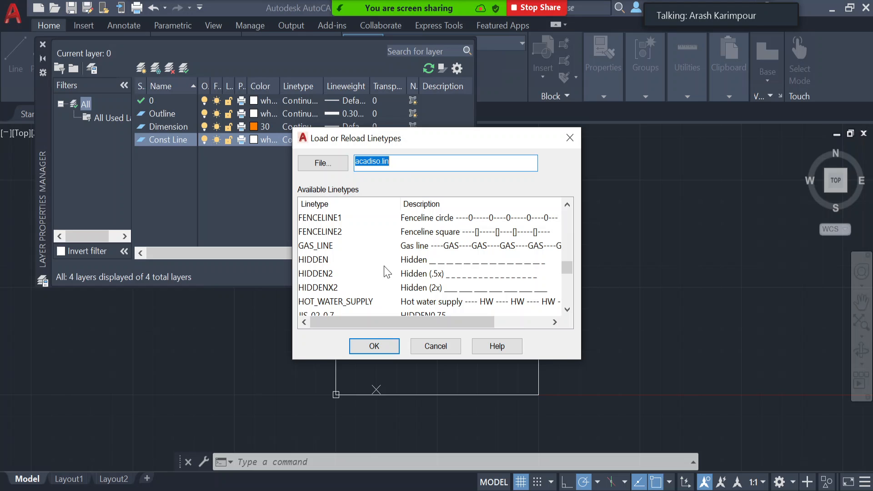
scroll(387, 273, "down", 1)
scroll(387, 272, "down", 4)
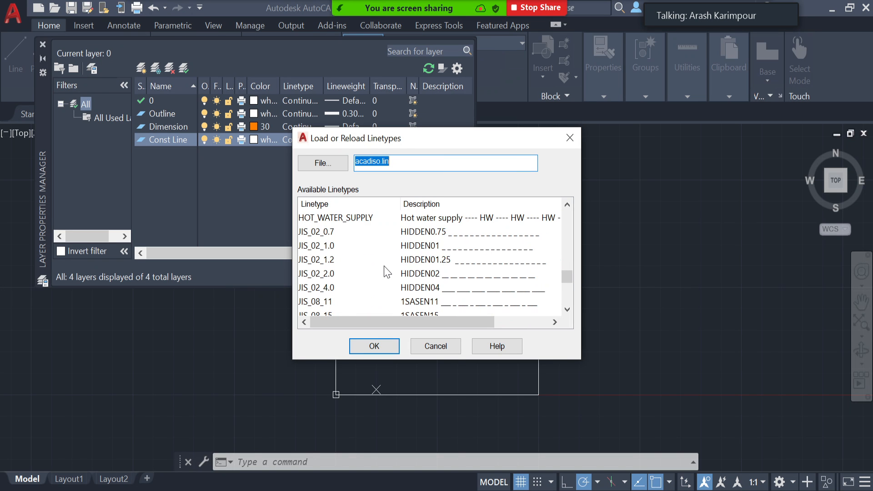
scroll(386, 271, "down", 2)
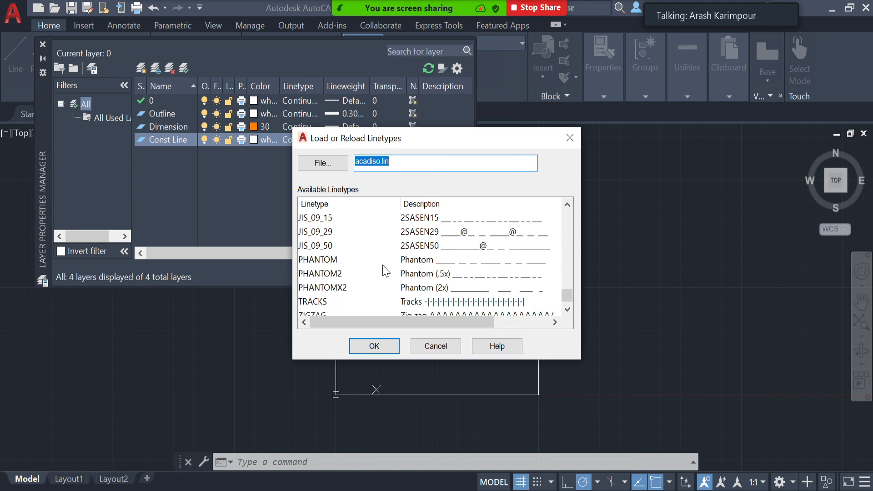
scroll(386, 271, "up", 10)
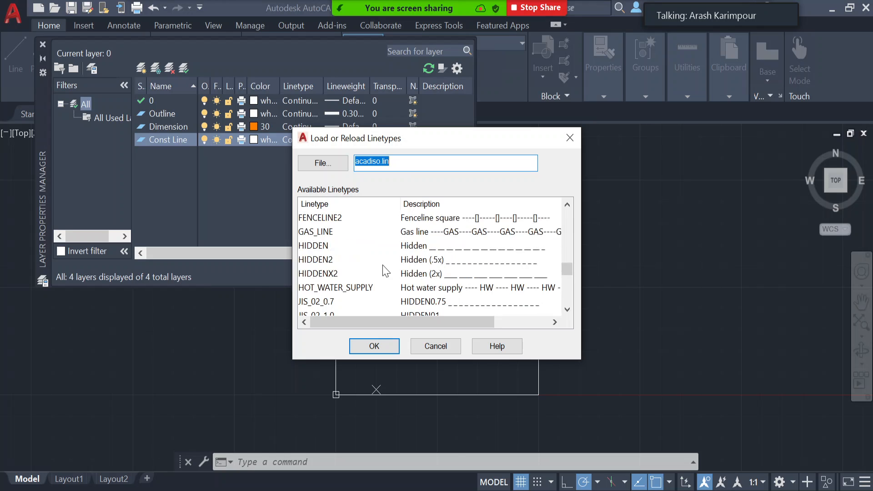
scroll(386, 271, "up", 7)
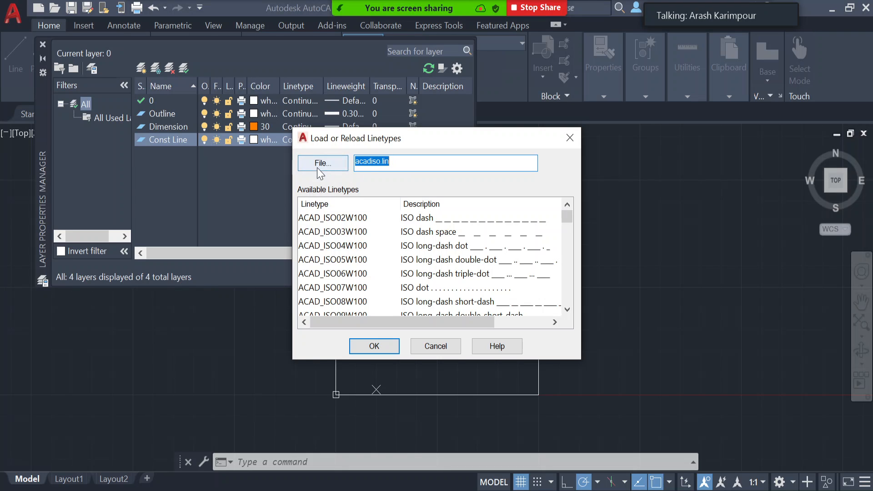
left_click(354, 220)
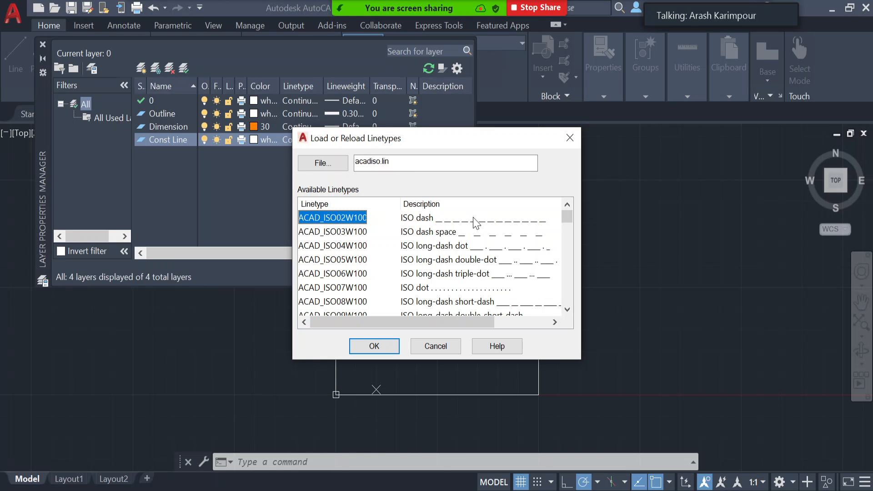
left_click(378, 348)
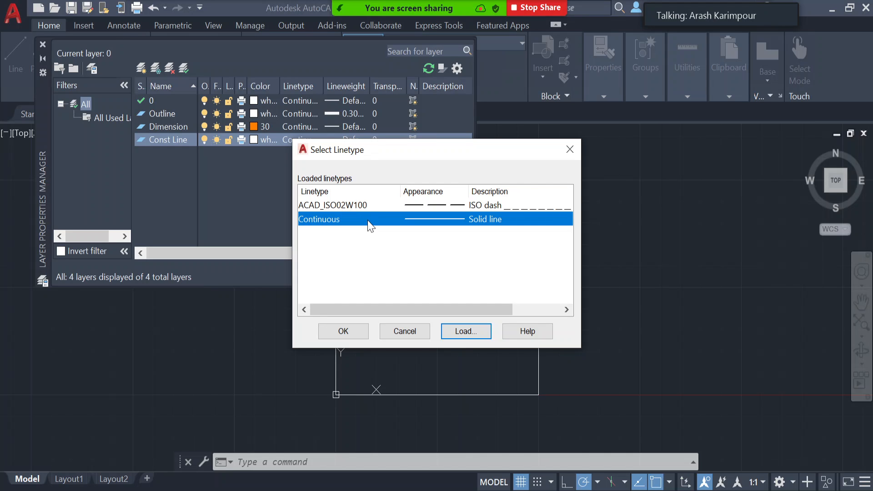
- Assign the ACAD_ISO02W100 linetype to the Const Line layer and close the layer properties manager
left_click(362, 205)
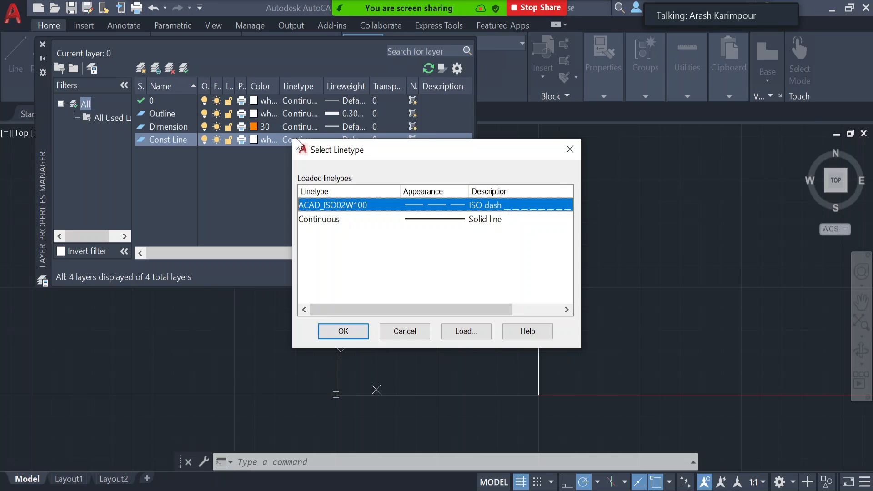
left_click(343, 331)
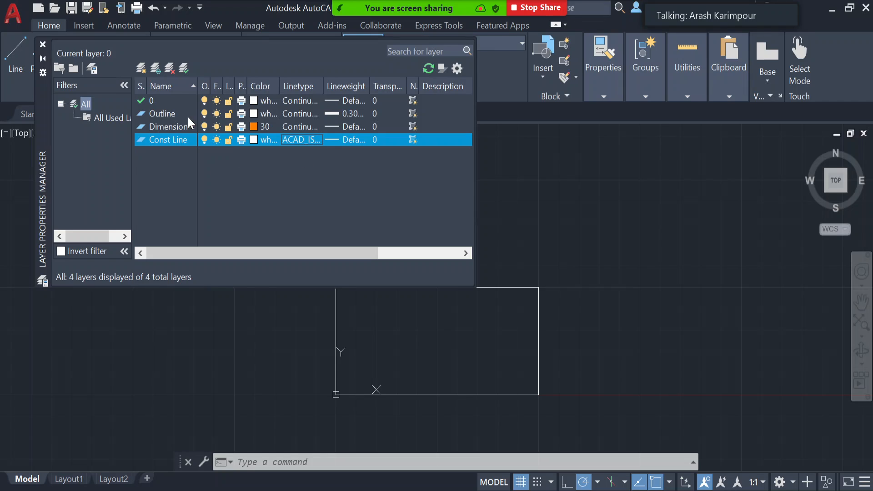
left_click(43, 45)
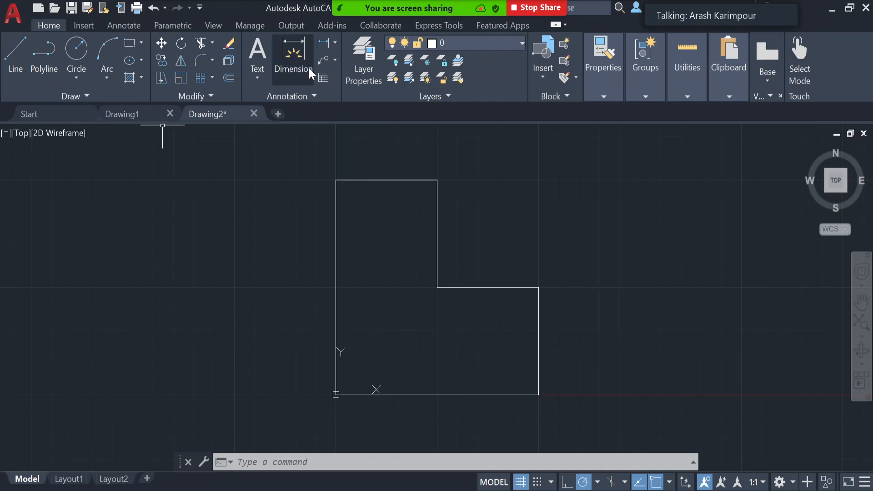
- Make Dimension the current layer and bring up the annotation tools for dimensioning
left_click(136, 25)
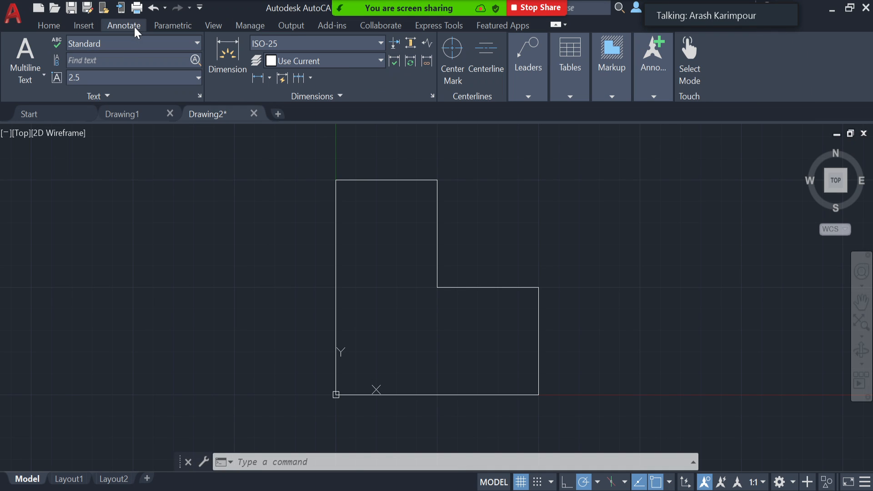
left_click(48, 25)
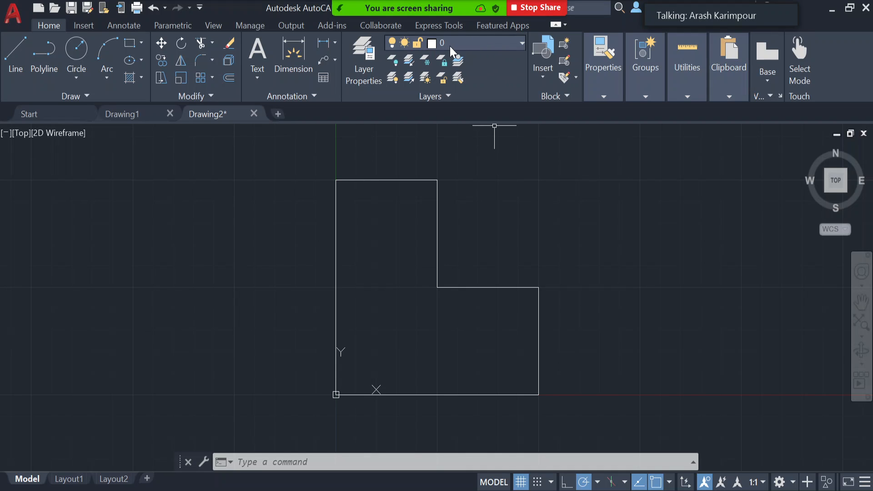
left_click(483, 44)
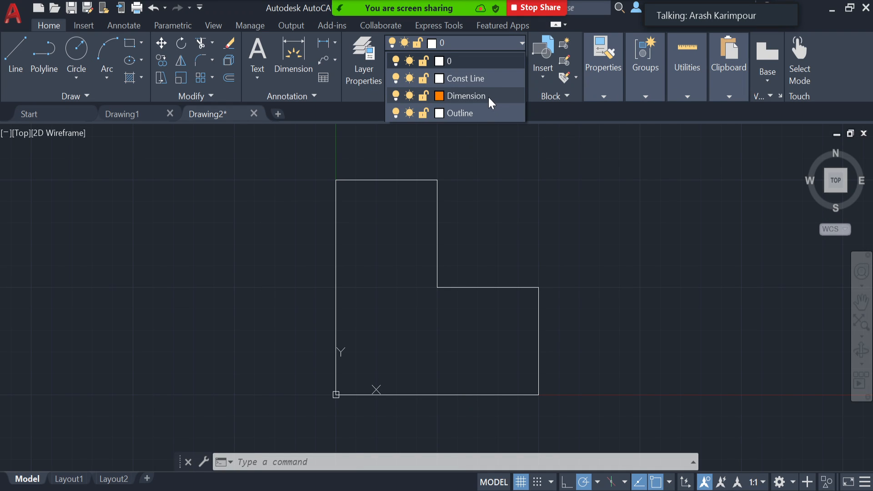
left_click(488, 97)
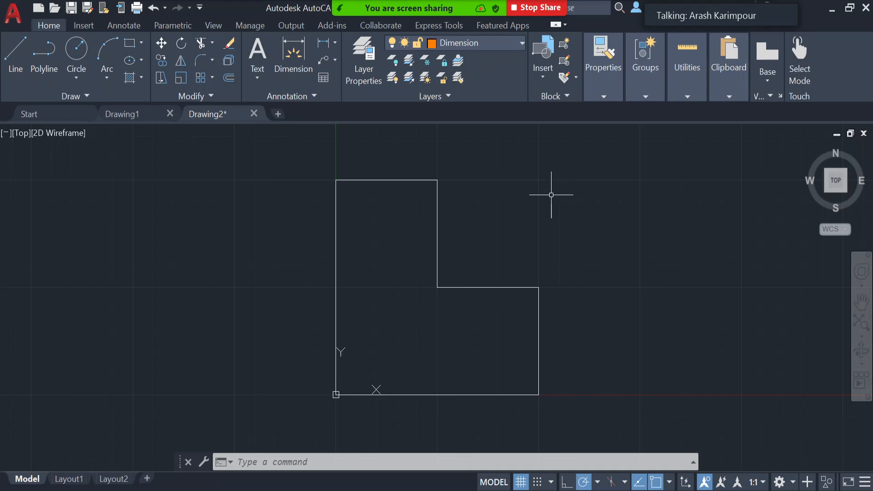
left_click(124, 23)
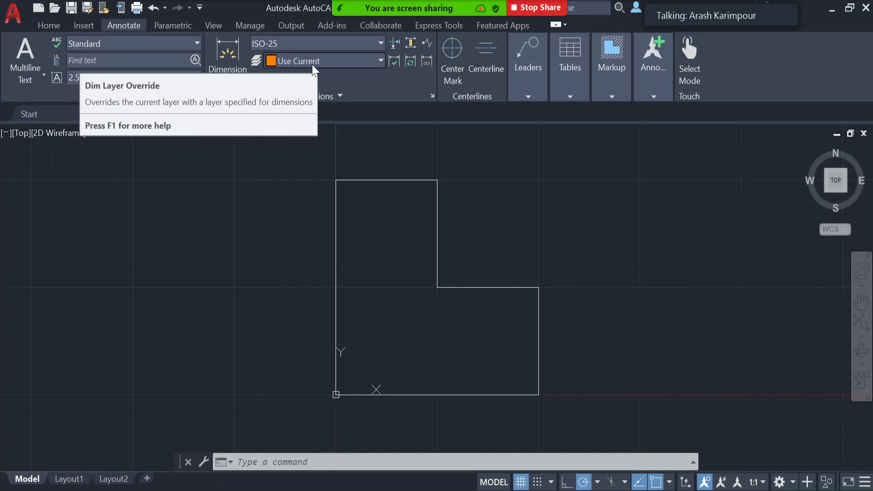
left_click(381, 63)
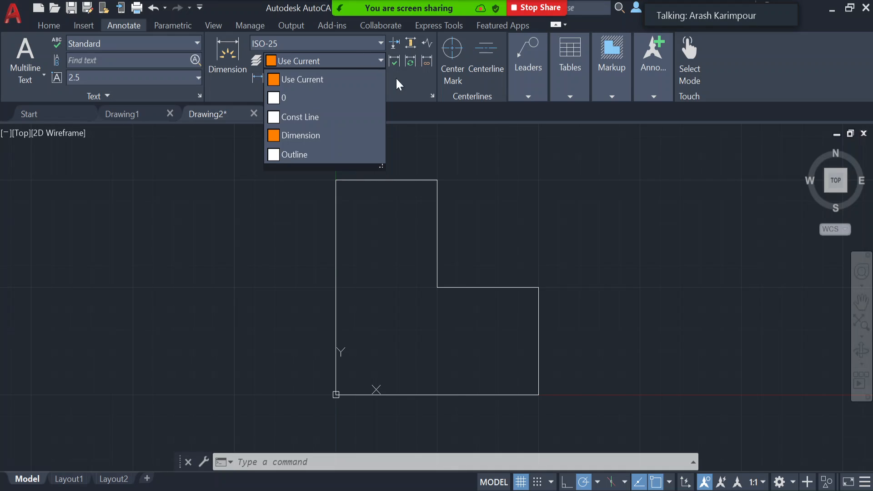
left_click(399, 92)
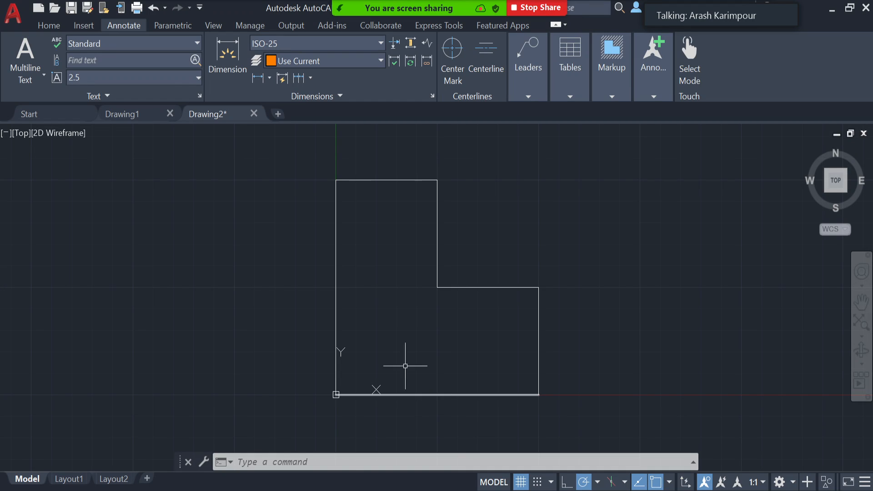
- Dimension the full length of the outline's bottom edge from corner to corner, placing the dimension line below it
left_click(227, 54)
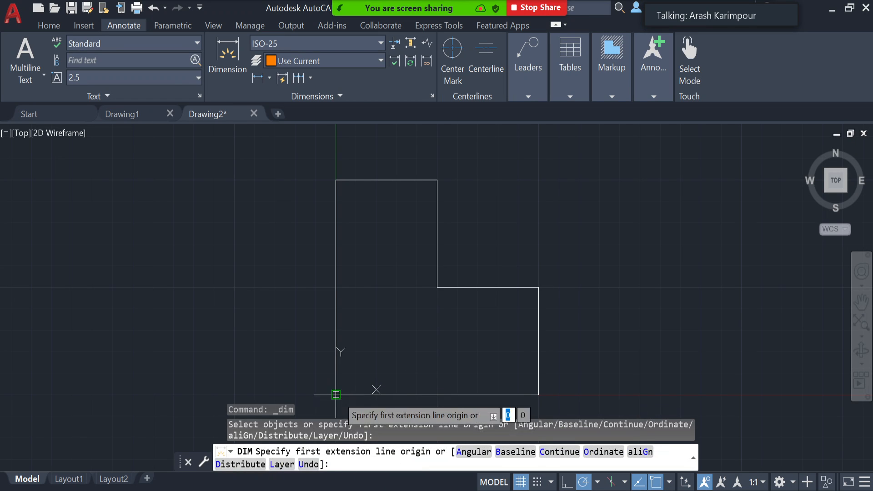
scroll(336, 395, "up", 5)
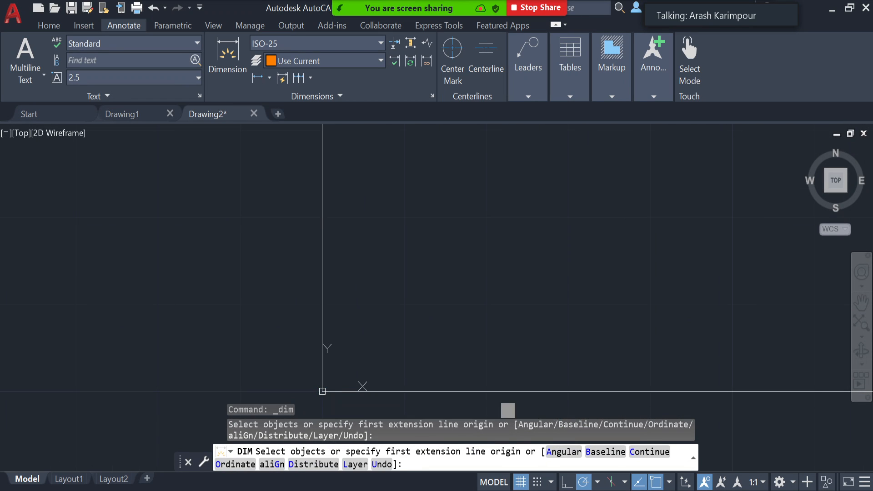
left_click(323, 391)
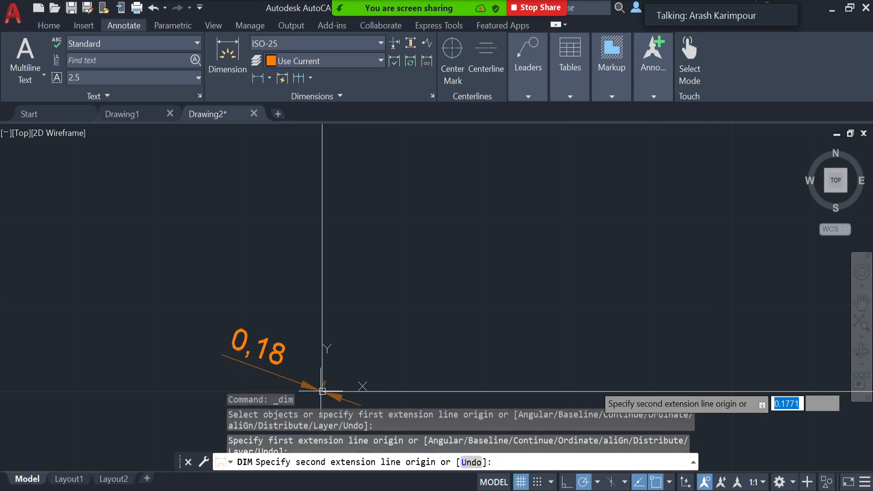
scroll(762, 389, "down", 4)
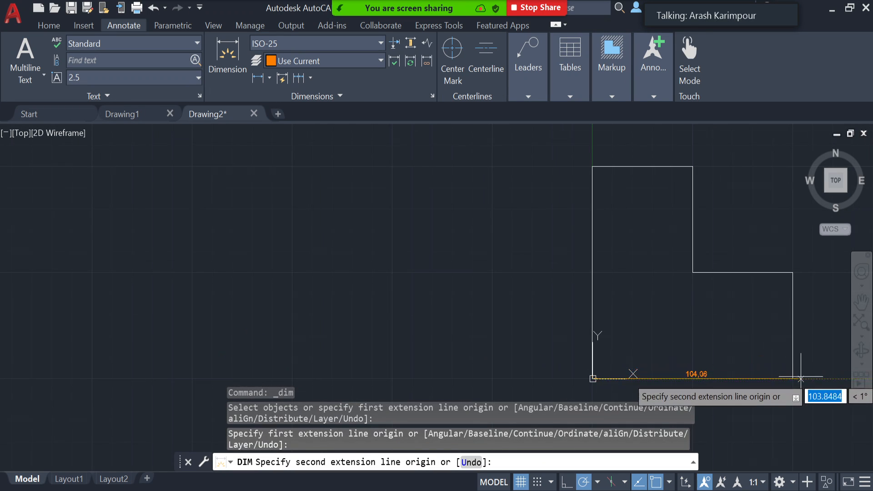
left_click(792, 379)
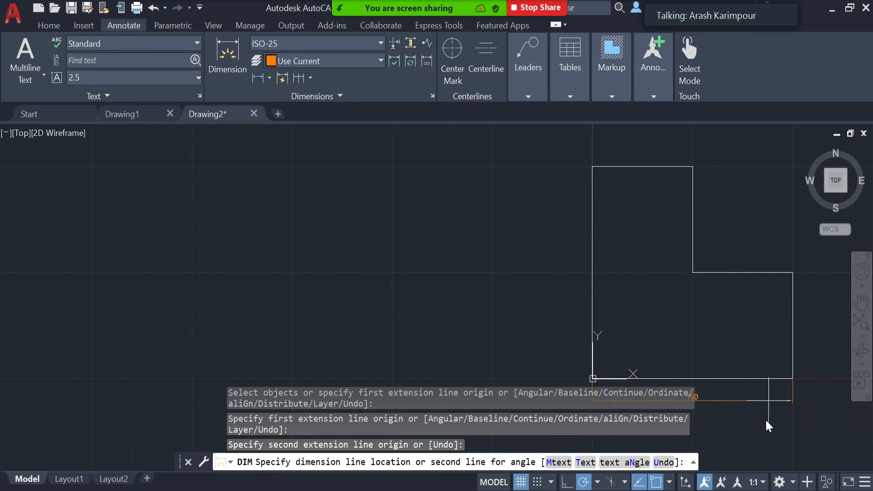
left_click(728, 417)
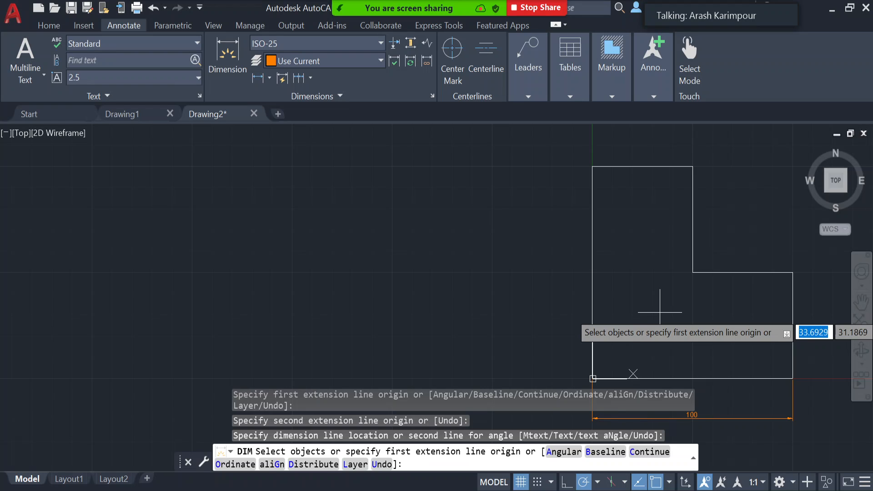
key("Return")
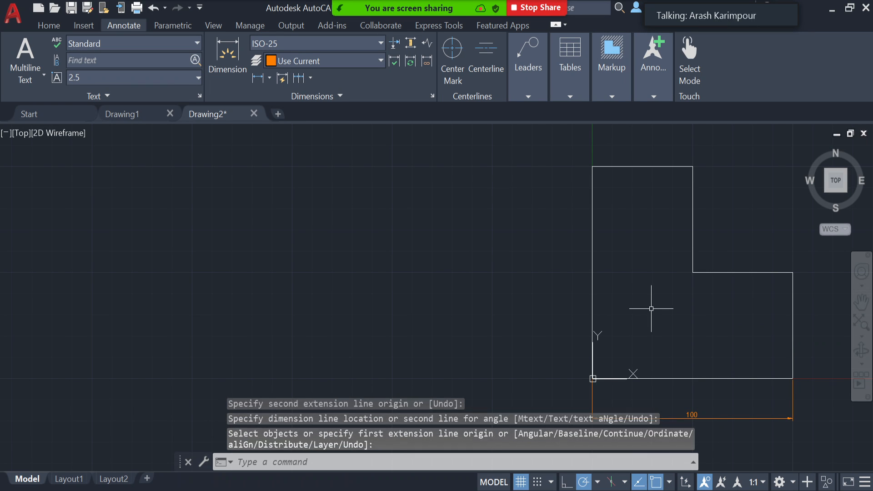
- Dimension the L-shape's long left edge by selecting the line, placing the dimension about 15 mm outside it
middle_click_drag(652, 308, 443, 295)
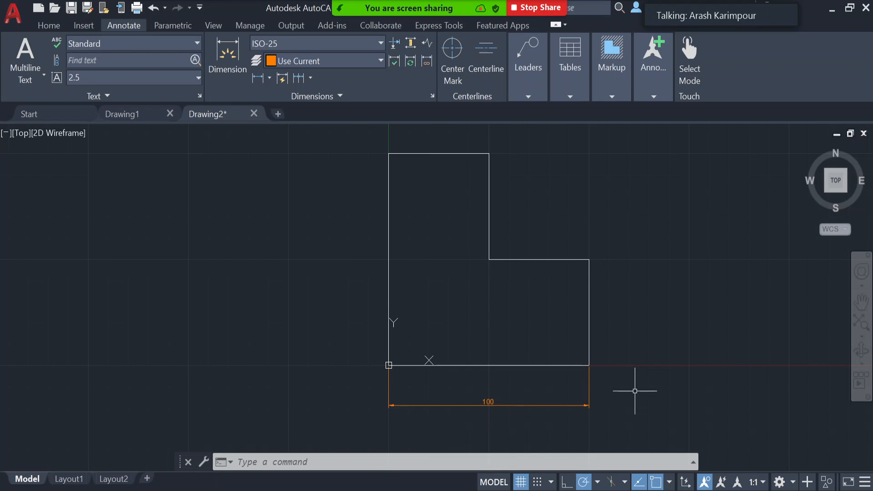
left_click(227, 55)
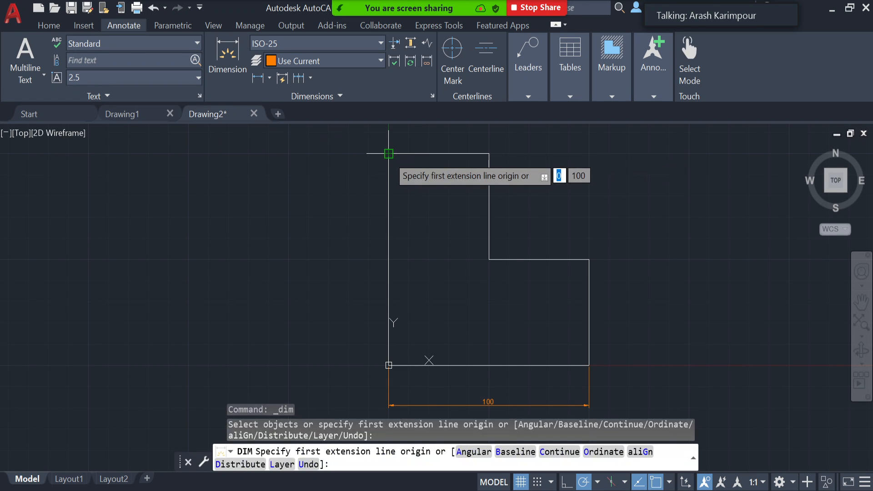
key("Return")
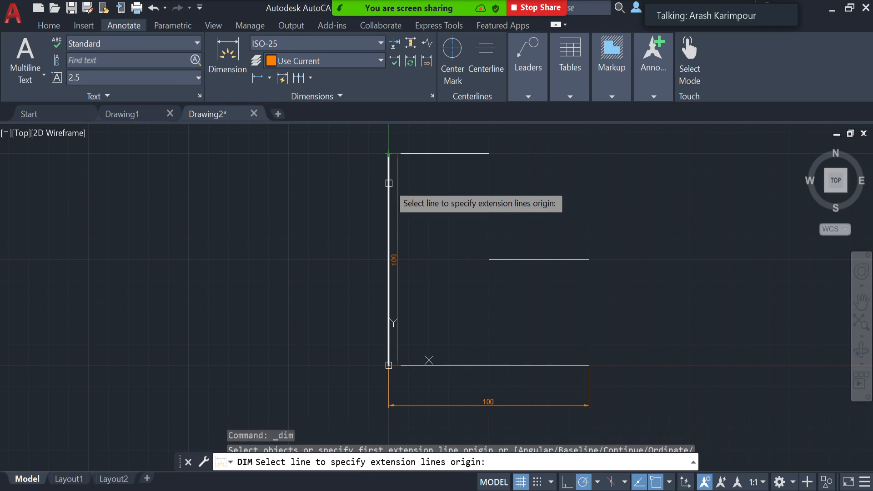
left_click(388, 183)
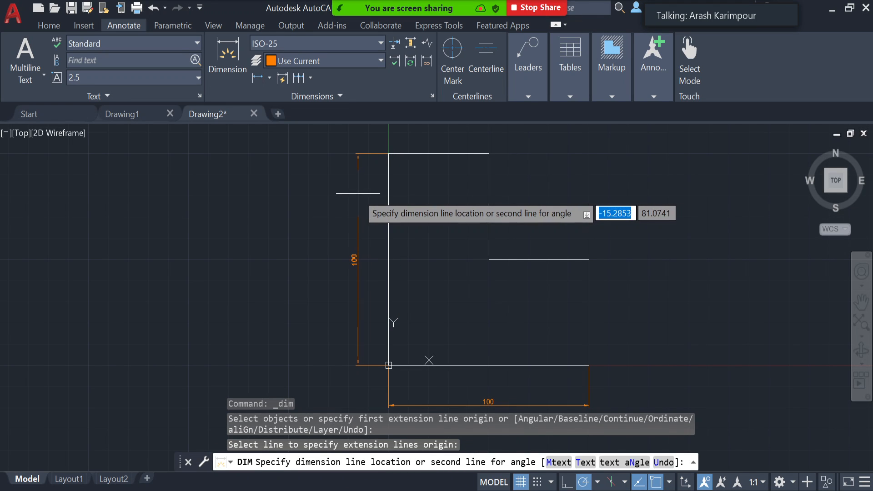
left_click(358, 193)
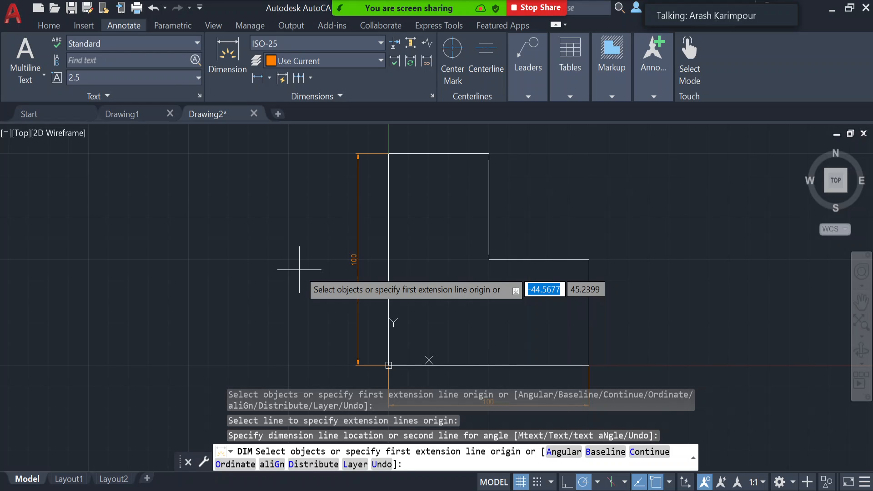
key("Escape")
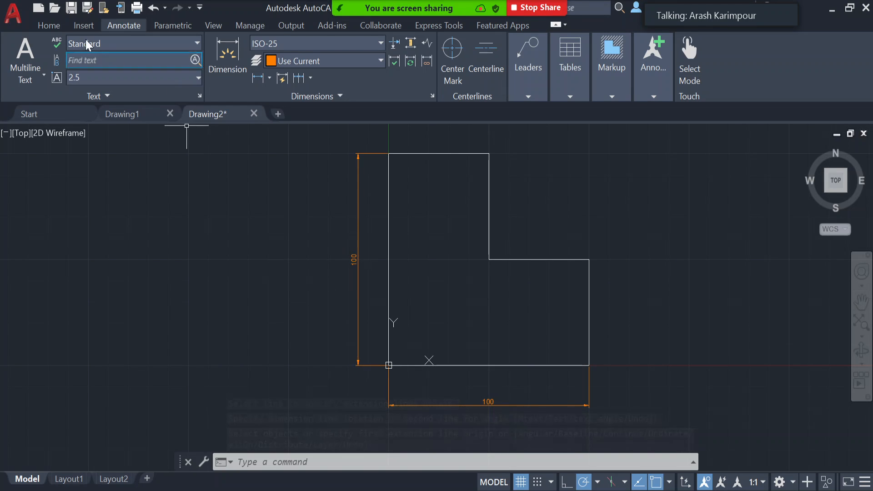
- Make layer 0 the current layer
left_click(53, 26)
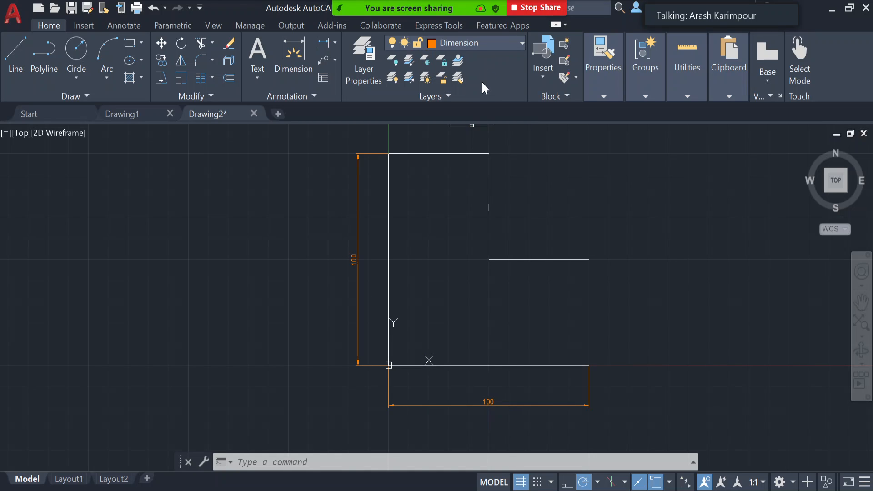
left_click(508, 41)
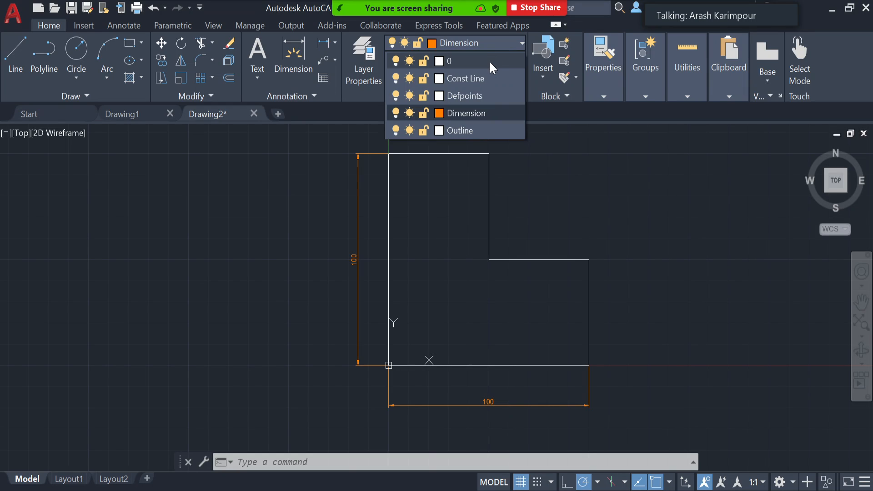
left_click(491, 63)
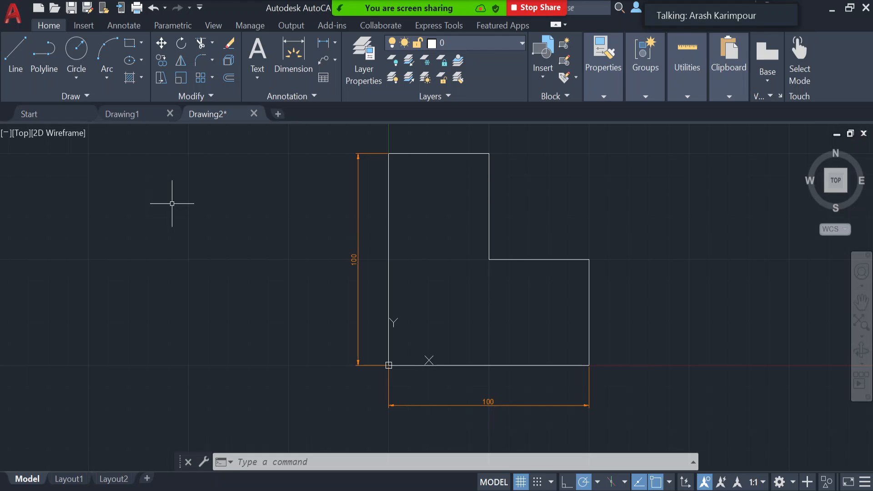
- Dimension the L-shape's short right vertical edge by selecting the line, placing the dimension about 15 mm outside it
left_click(127, 25)
left_click(227, 68)
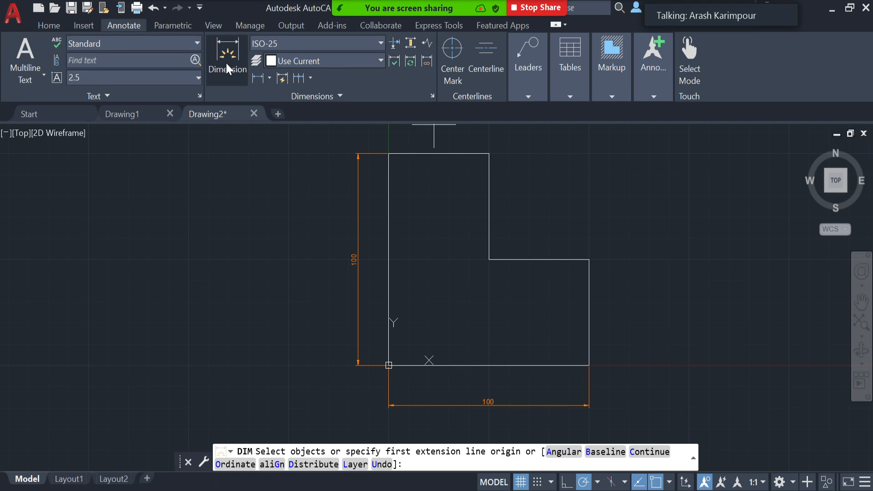
key("Return")
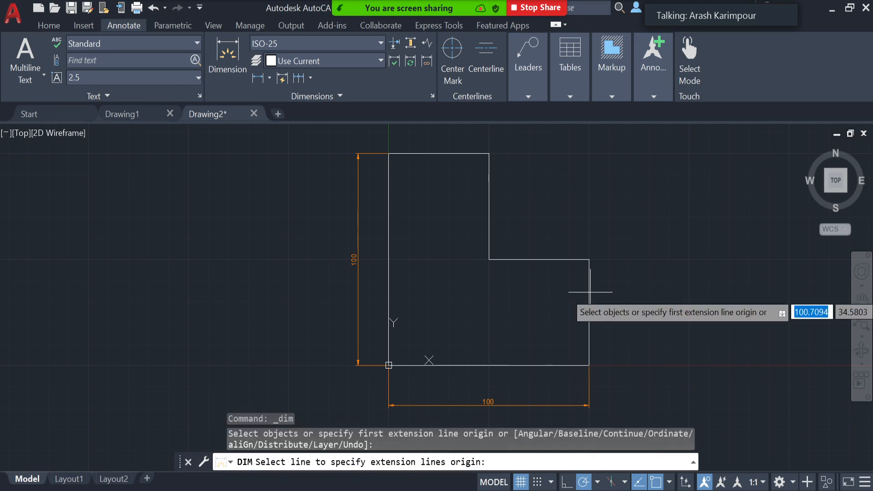
left_click(590, 291)
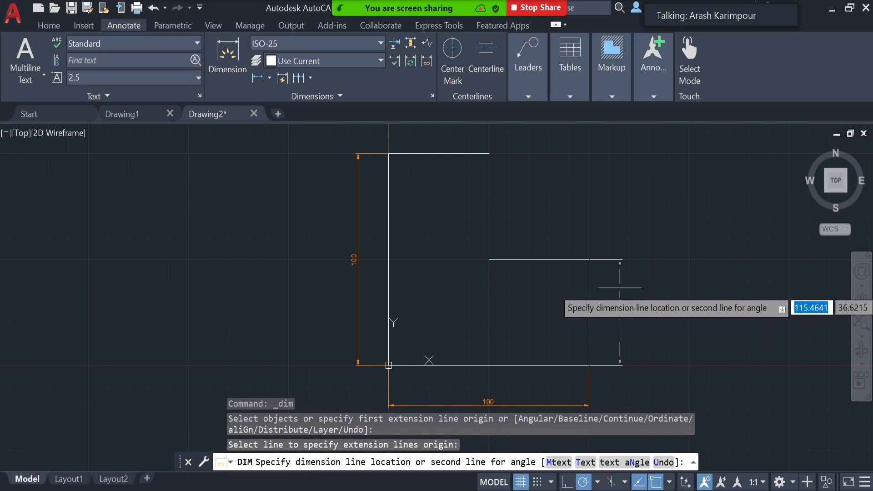
left_click(621, 284)
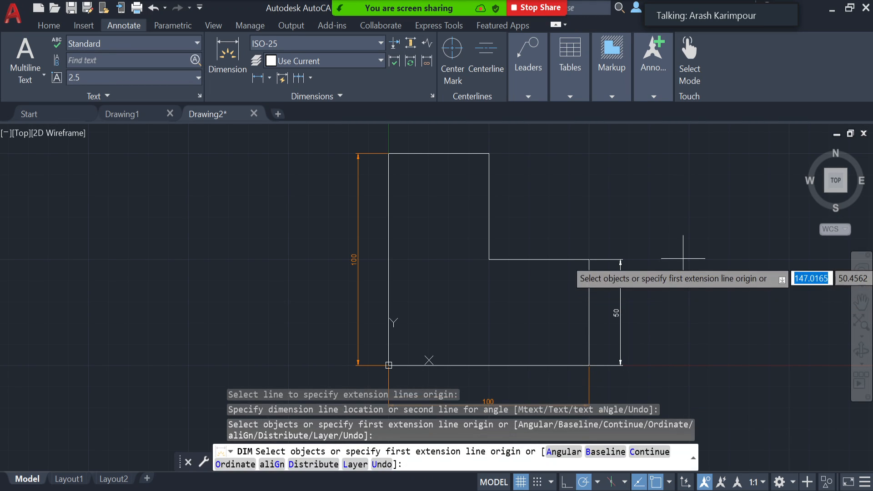
key("Return")
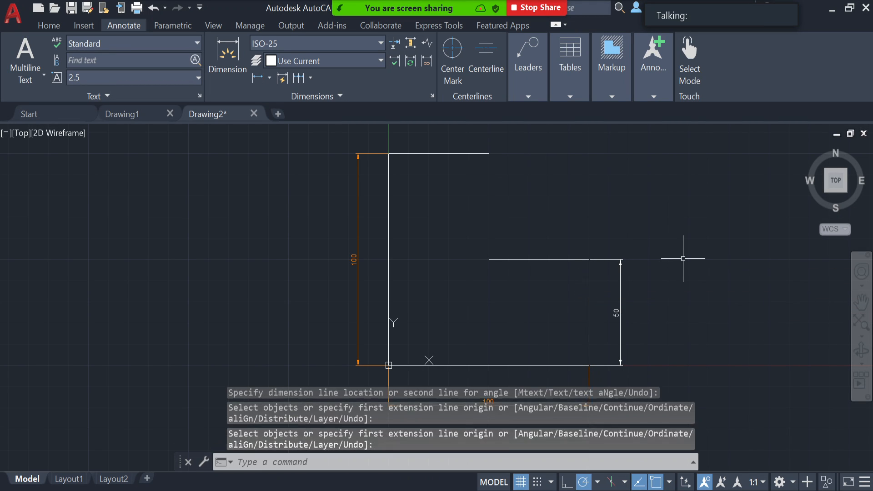
- Move the dimension of the short right edge to the Dimension layer and clear the selection
left_click(45, 26)
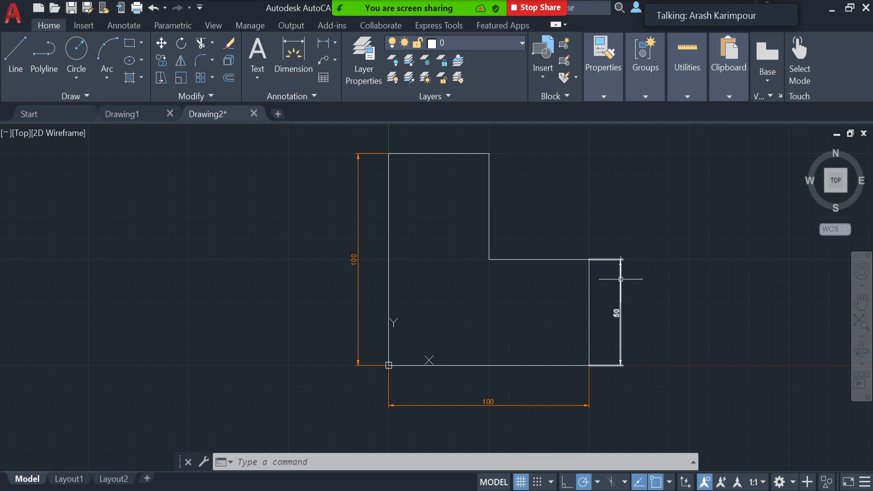
left_click(620, 300)
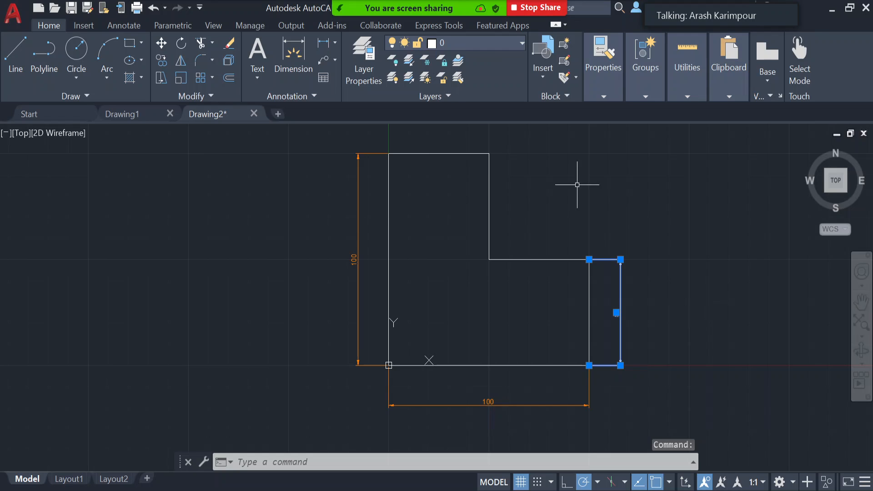
left_click(486, 41)
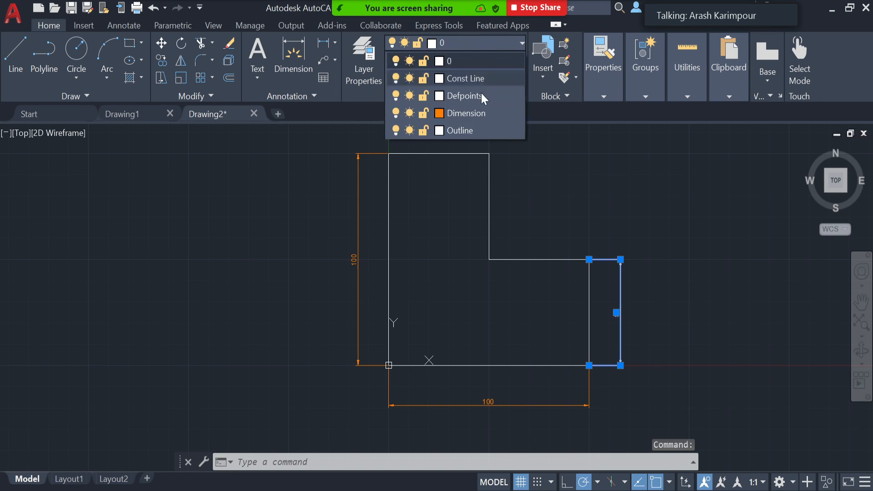
left_click(485, 113)
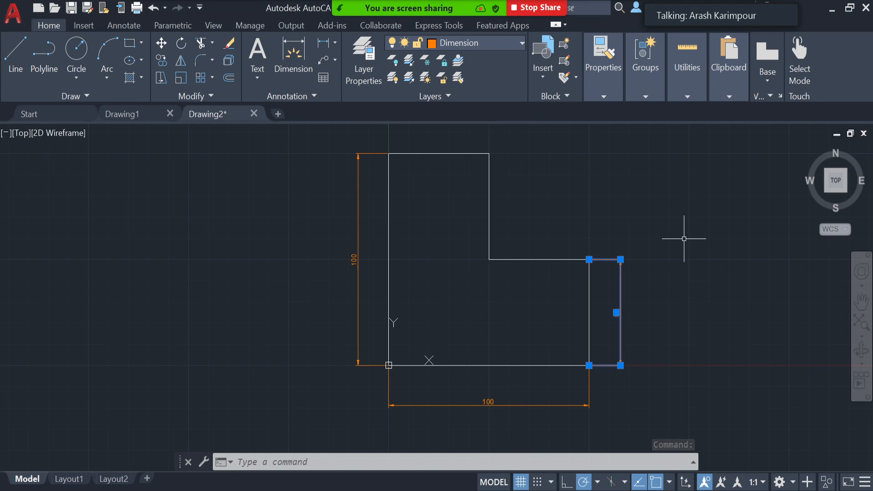
key("Escape")
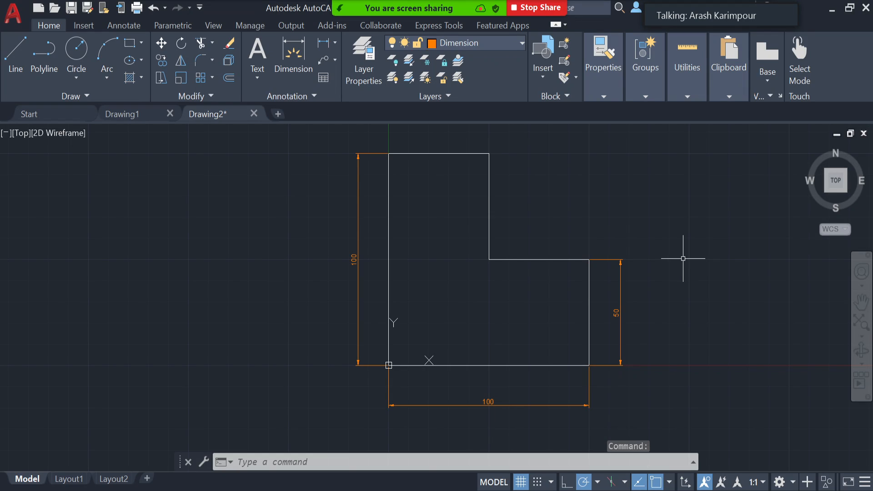
key("Escape")
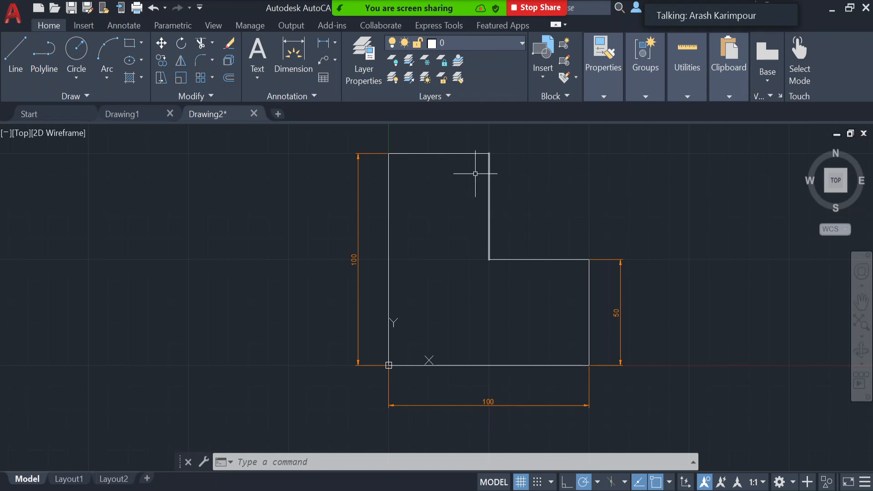
- Move all six lines of the L-shape to the Outline layer, clear the selection and check one line's layer
left_click(492, 41)
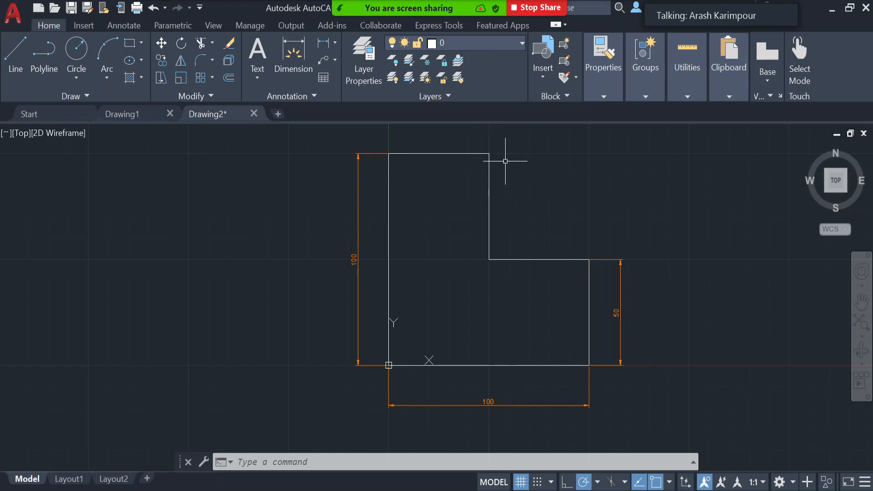
left_click(451, 153)
left_click(490, 194)
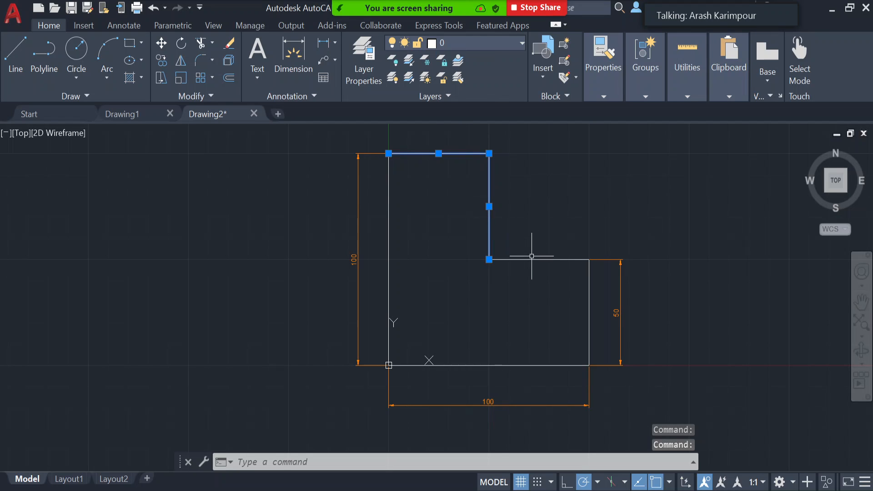
left_click(543, 260)
left_click(587, 314)
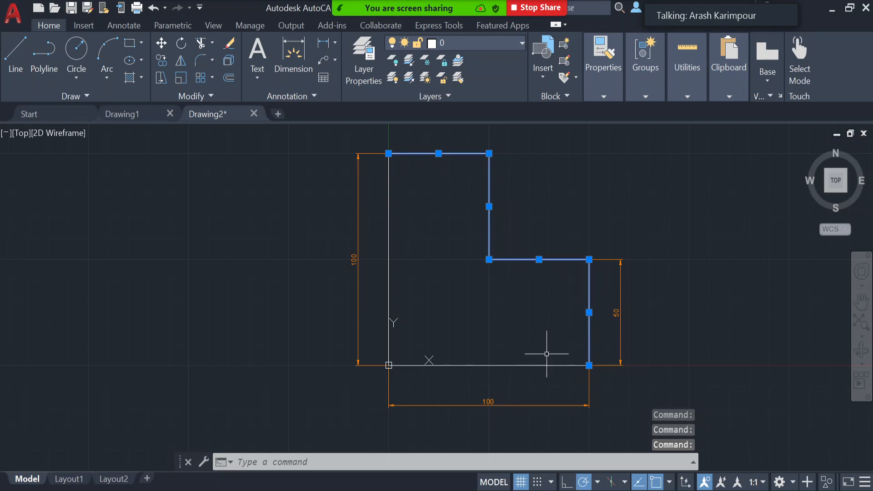
left_click(535, 366)
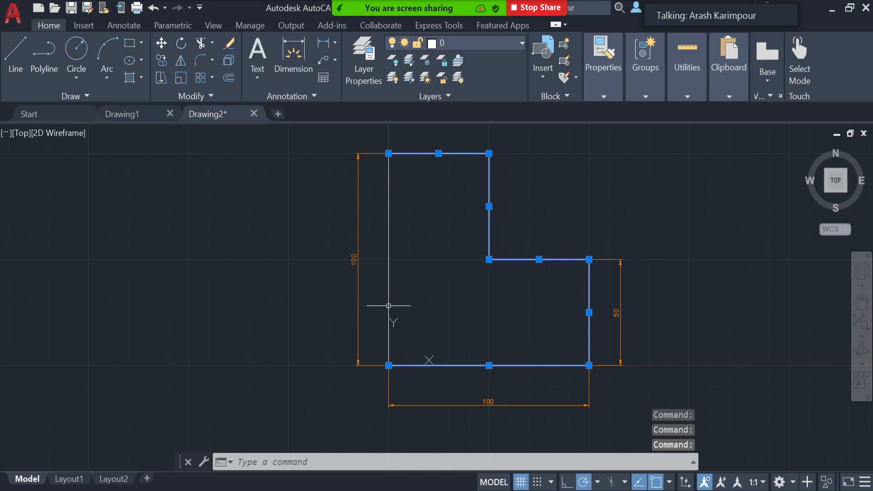
left_click(391, 269)
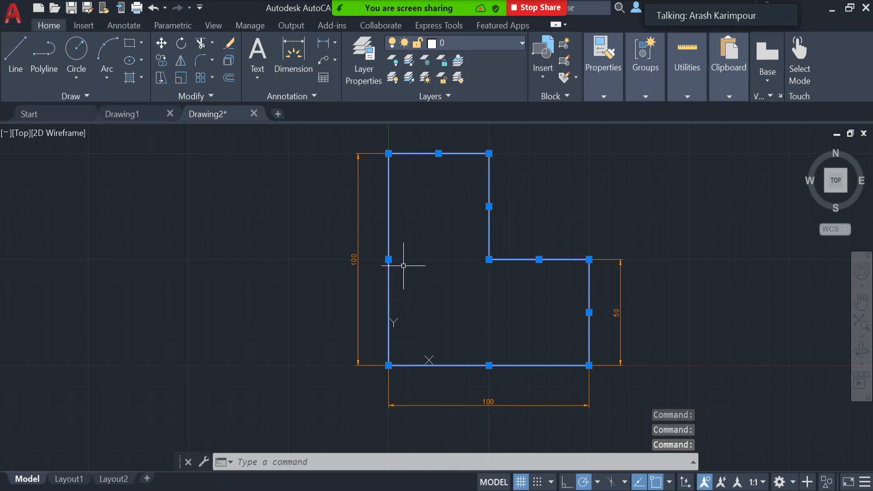
left_click(518, 46)
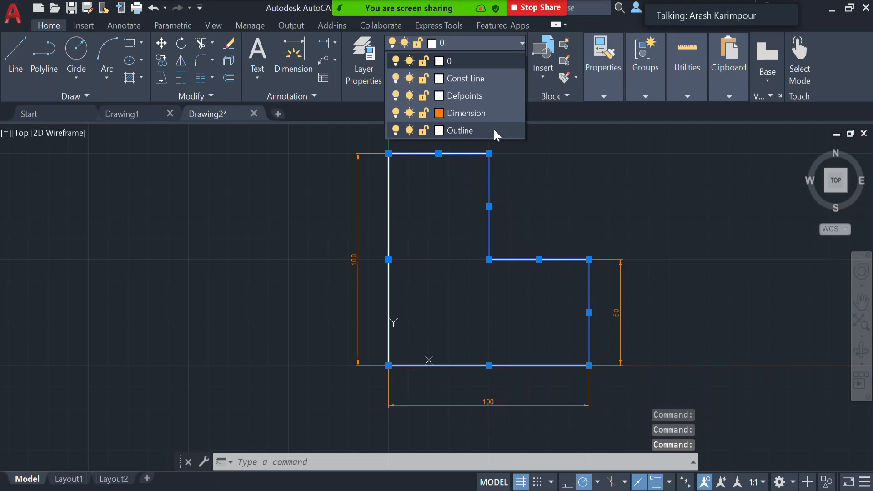
left_click(495, 130)
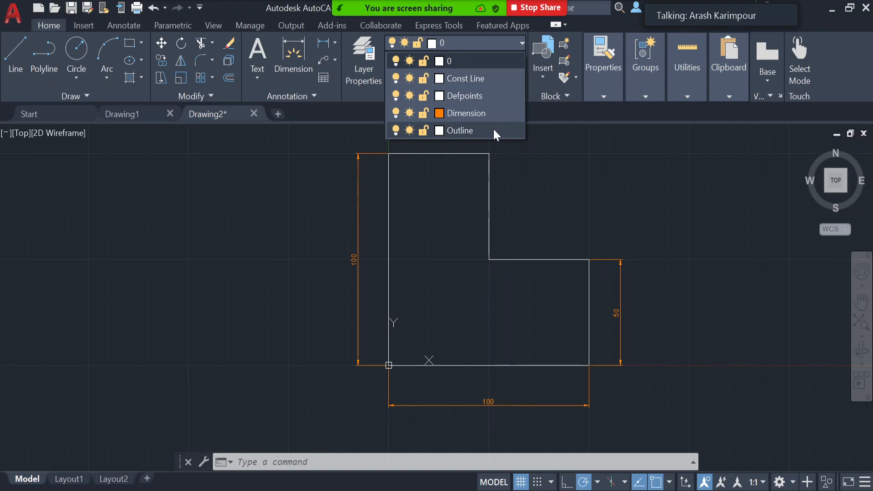
left_click(495, 132)
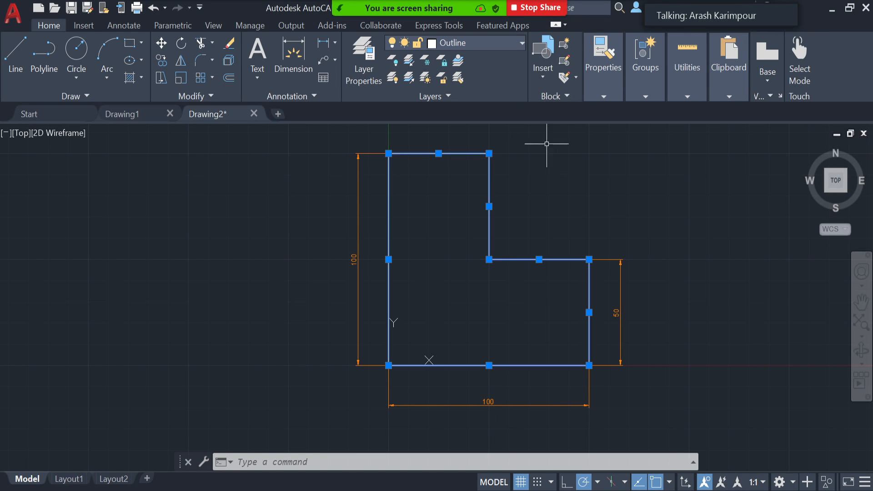
key("Escape")
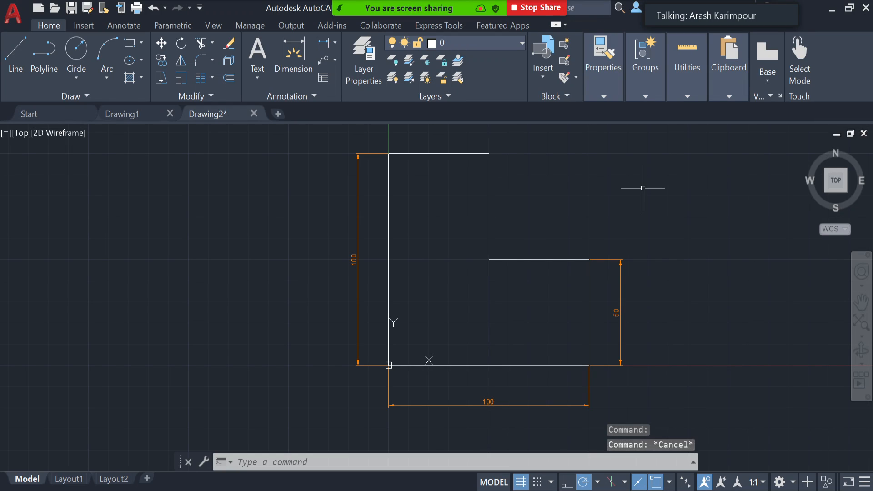
left_click(489, 192)
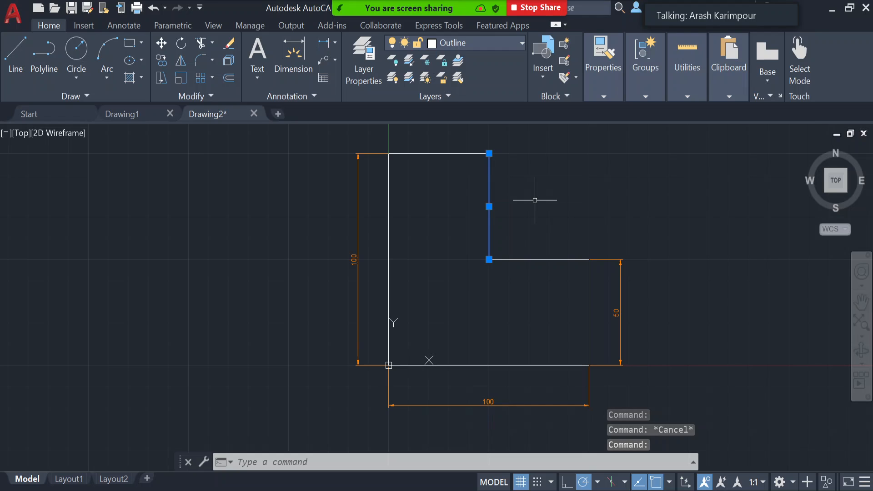
key("Escape")
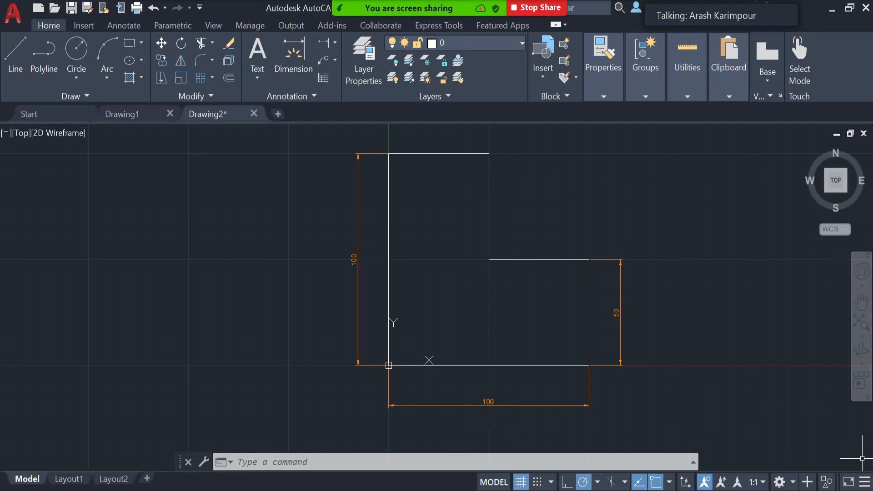
- Add the LineWeight toggle to the status bar and turn on lineweight display
left_click(865, 482)
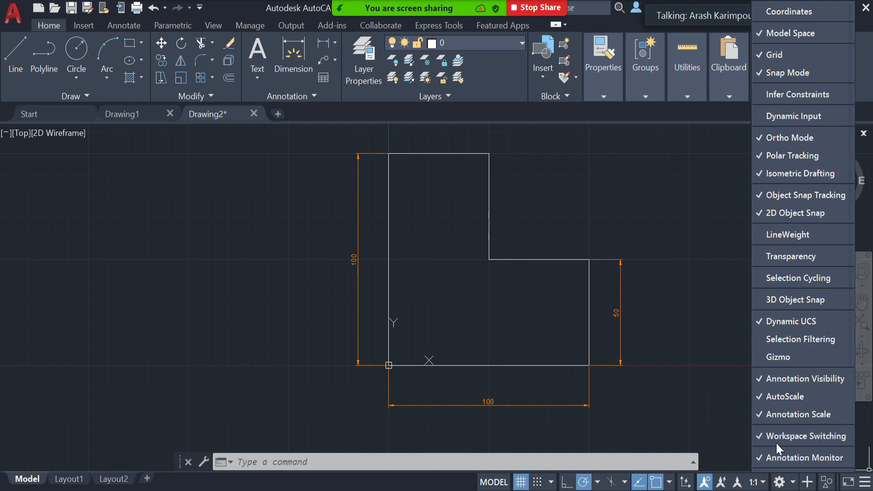
left_click(806, 234)
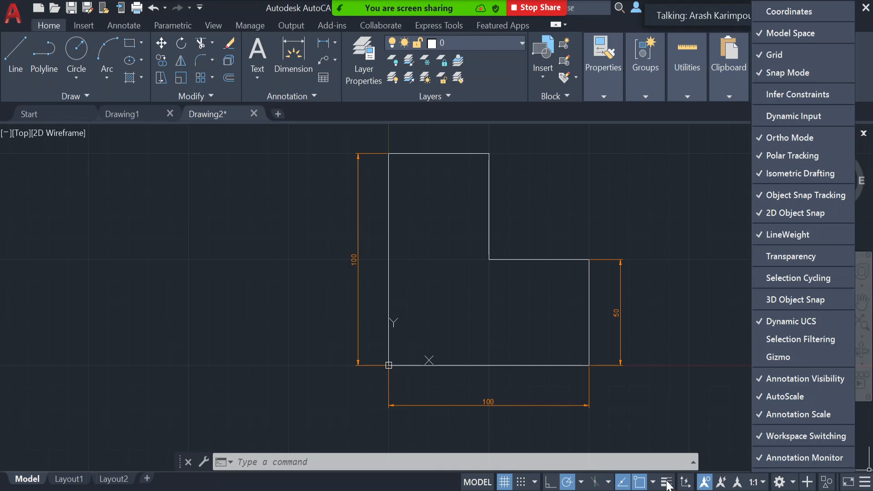
left_click(865, 483)
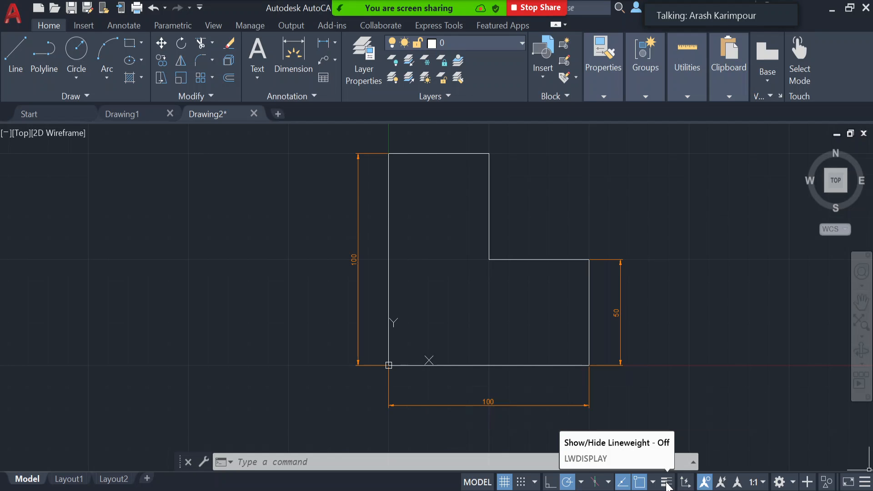
left_click(667, 483)
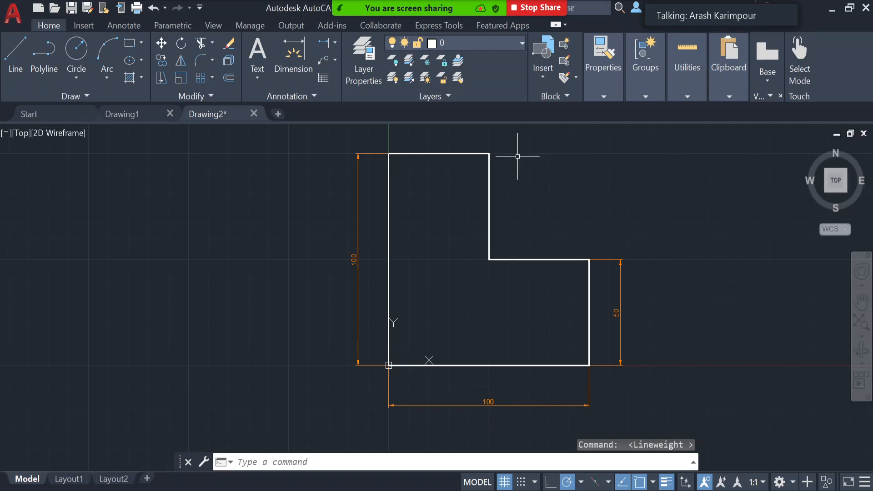
- Make Const Line the current layer and draw a horizontal line about 123 mm long across the upper part of the L-shape
left_click(504, 40)
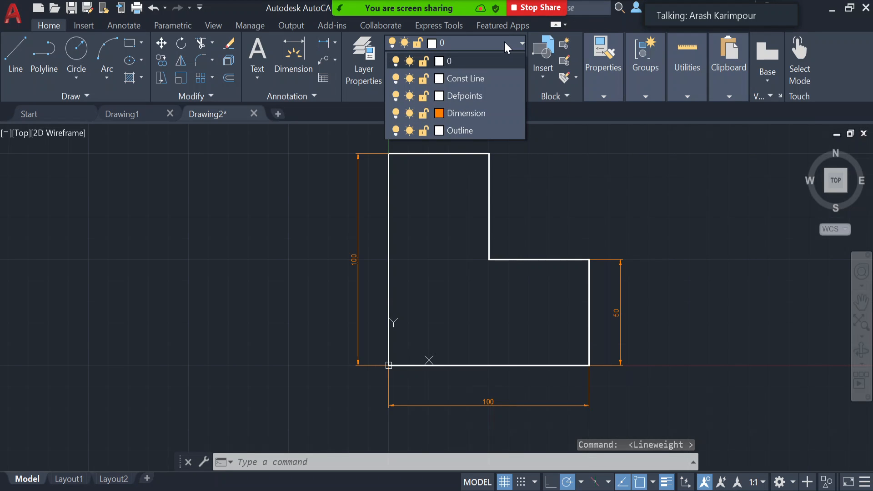
left_click(490, 79)
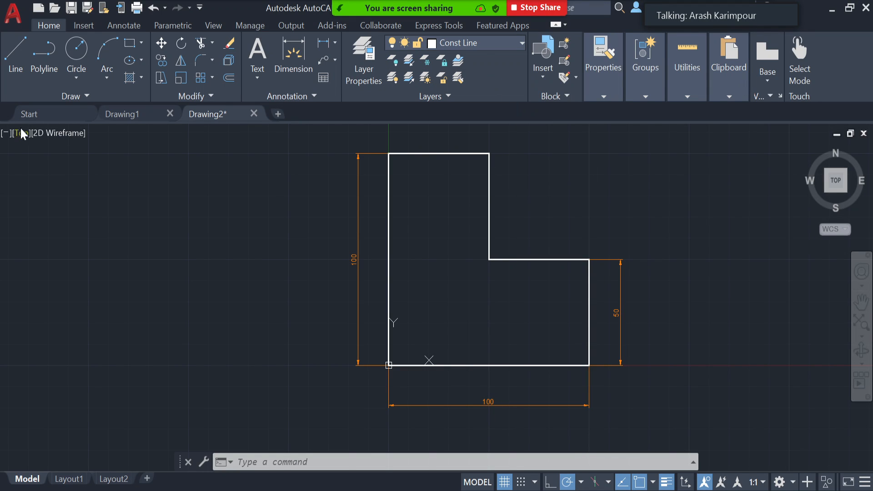
left_click(16, 55)
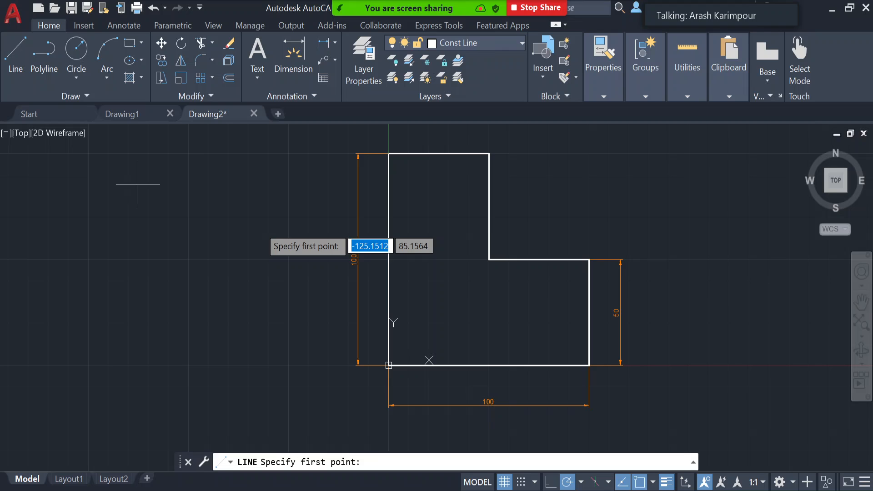
left_click(313, 189)
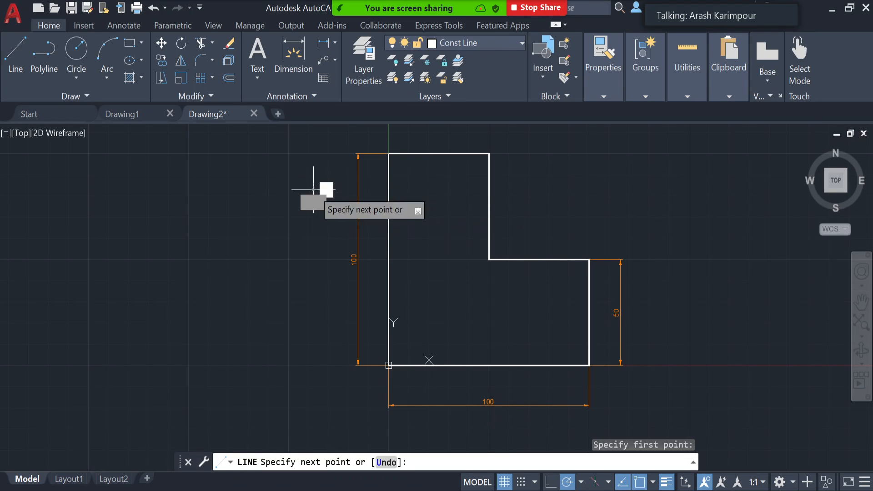
left_click(560, 189)
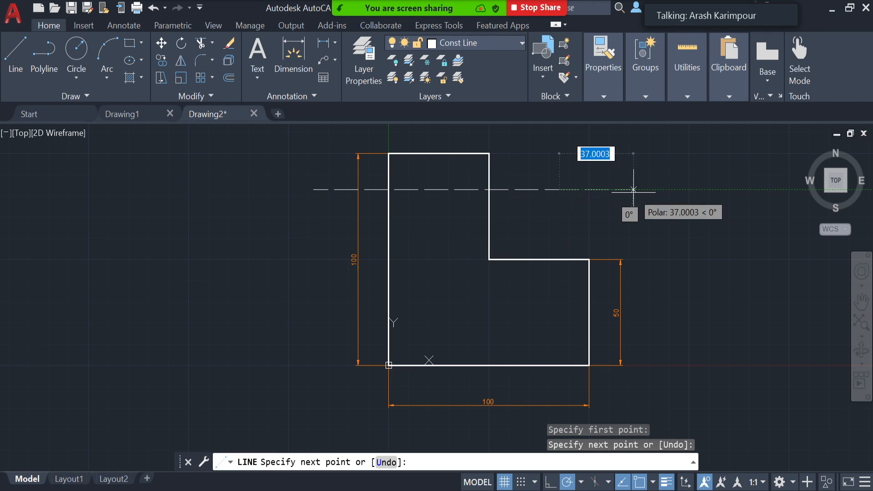
key("Return")
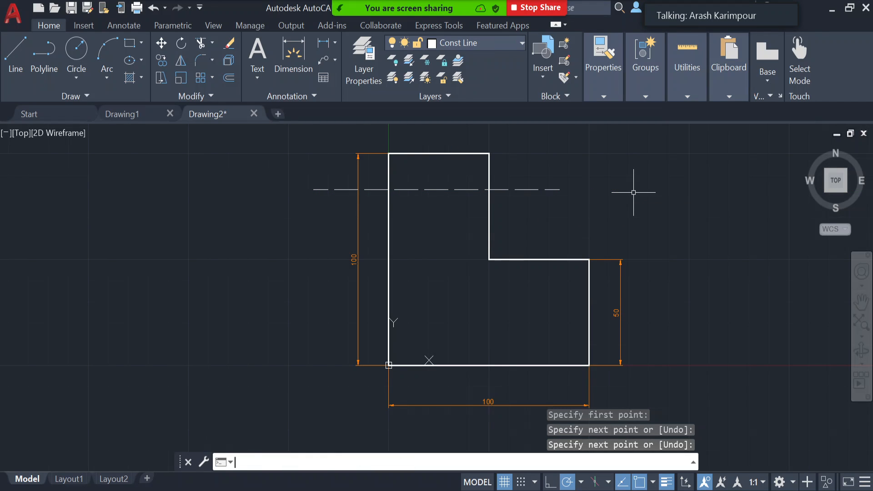
- Examine the general and geometry properties of the horizontal construction line, and close the properties
left_click(527, 190)
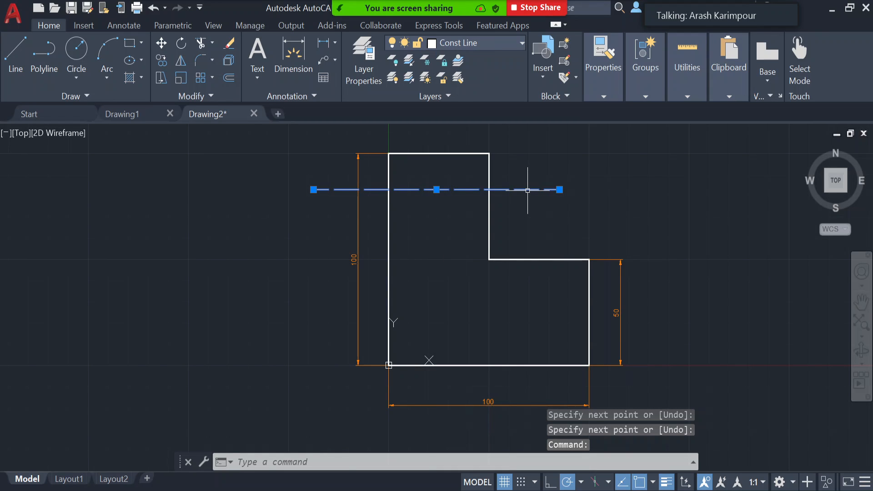
right_click(527, 190)
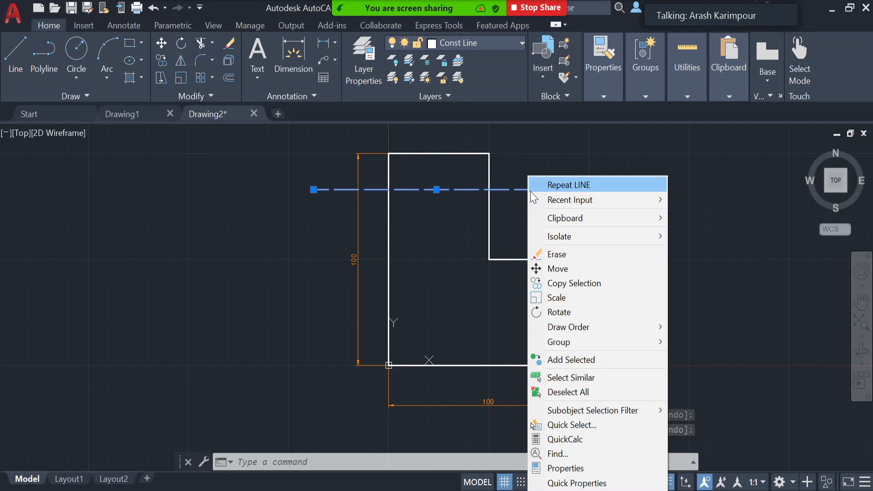
left_click(572, 468)
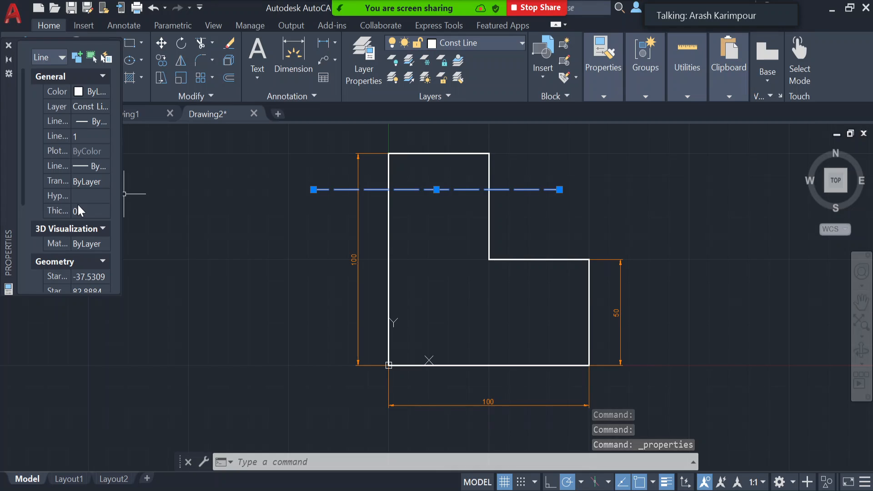
scroll(71, 137, "down", 5)
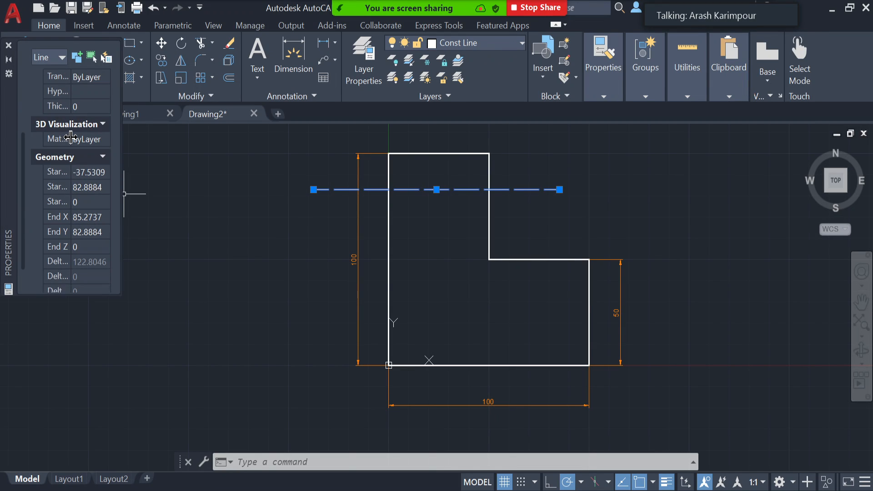
scroll(70, 137, "up", 3)
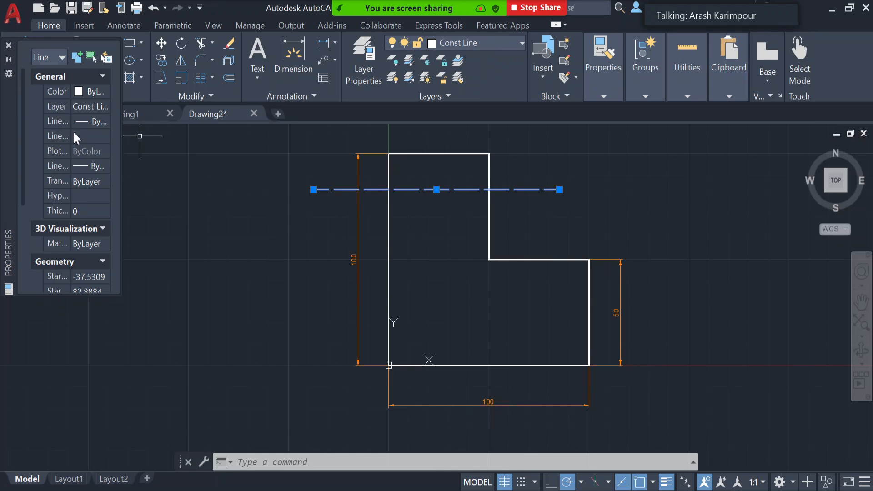
scroll(74, 135, "down", 5)
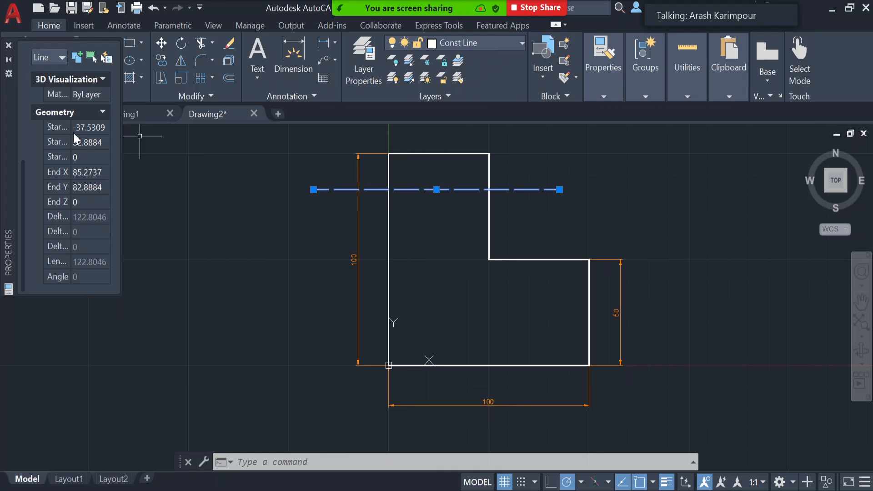
scroll(75, 135, "up", 5)
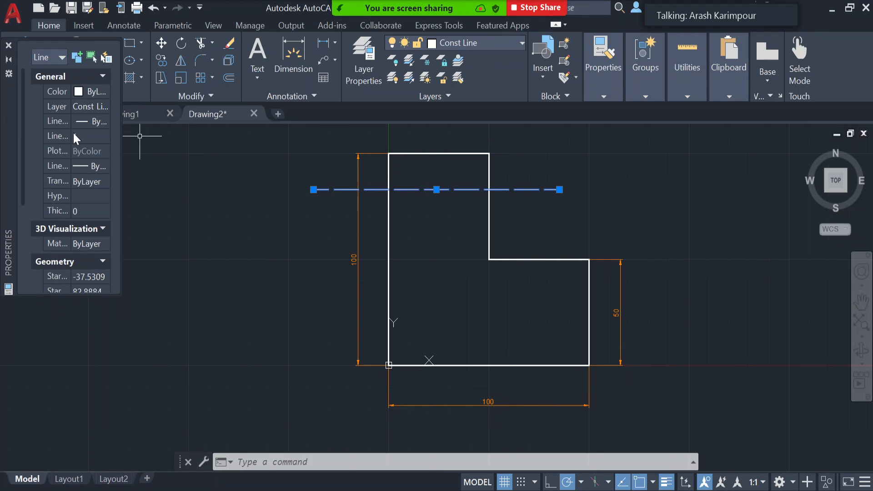
left_click(8, 45)
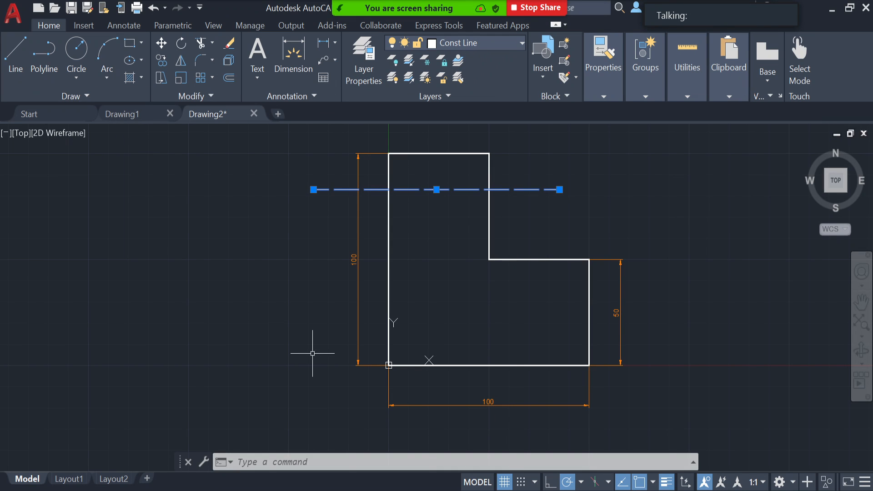
- Reopen the full properties of the still-selected construction line for review, close them and clear the selection
left_click(605, 96)
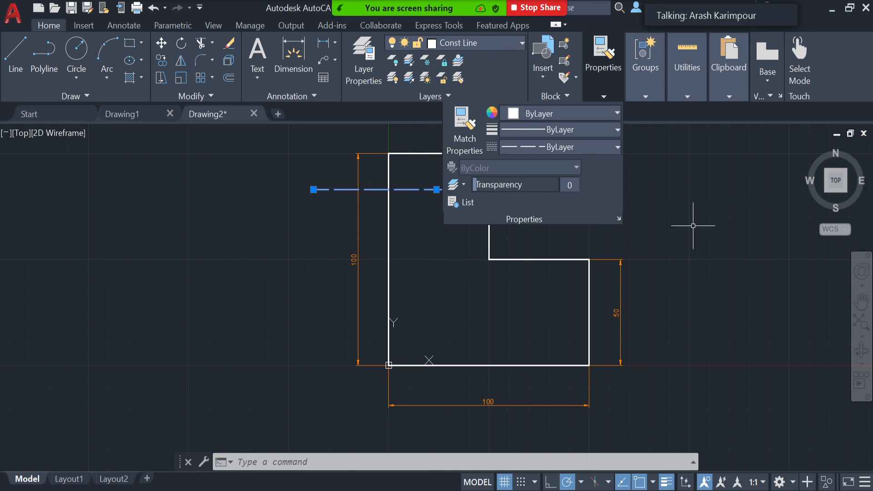
mouse_move(599, 92)
left_click(618, 218)
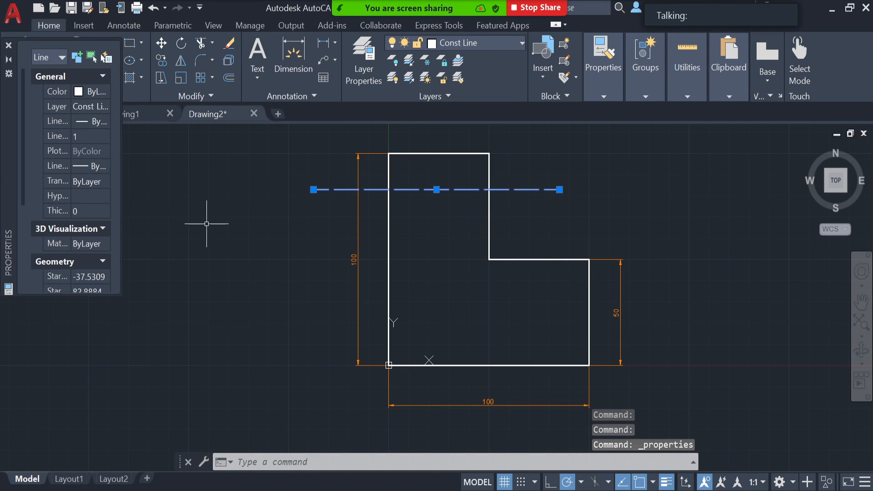
left_click(8, 45)
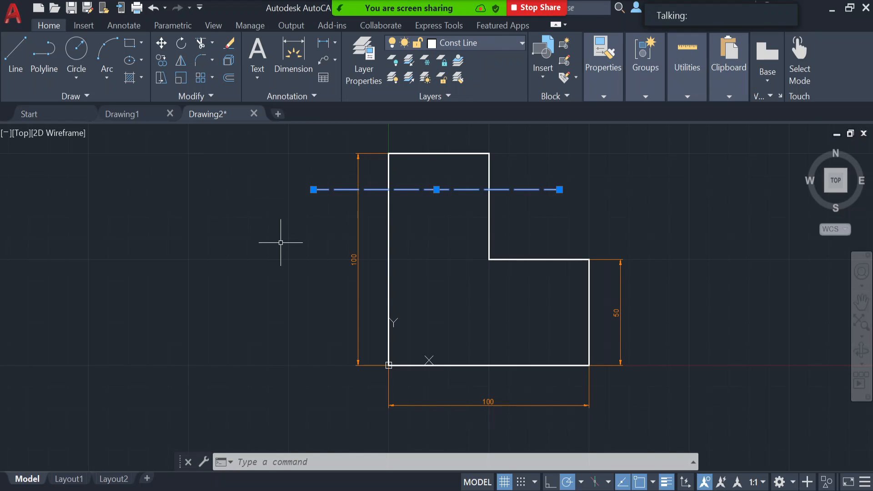
key("Escape")
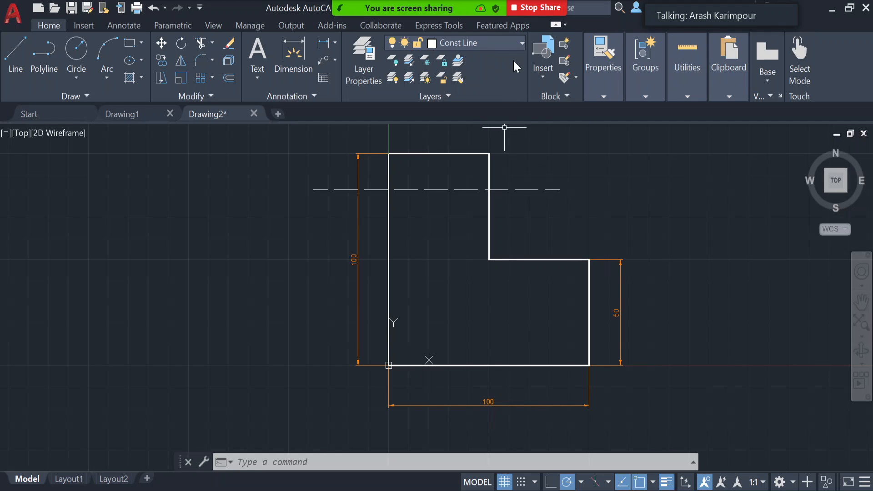
- Turn off the Dimension layer to hide the L-shape's dimensions
left_click(522, 43)
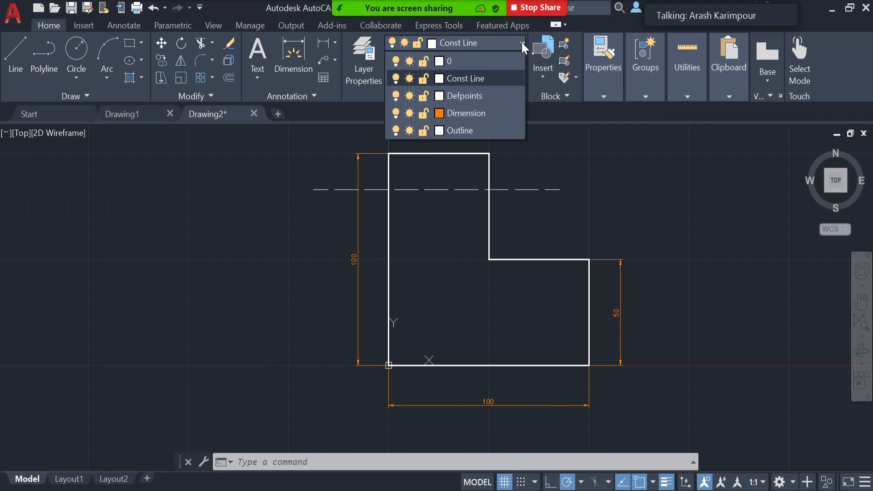
left_click(396, 113)
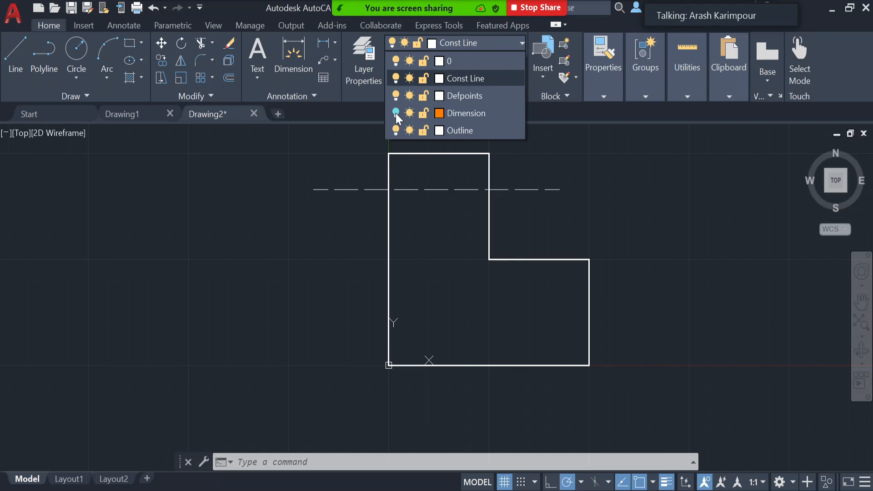
- Turn the Dimension layer back on, and freeze and thaw it once to test hiding the dimensions
left_click(397, 113)
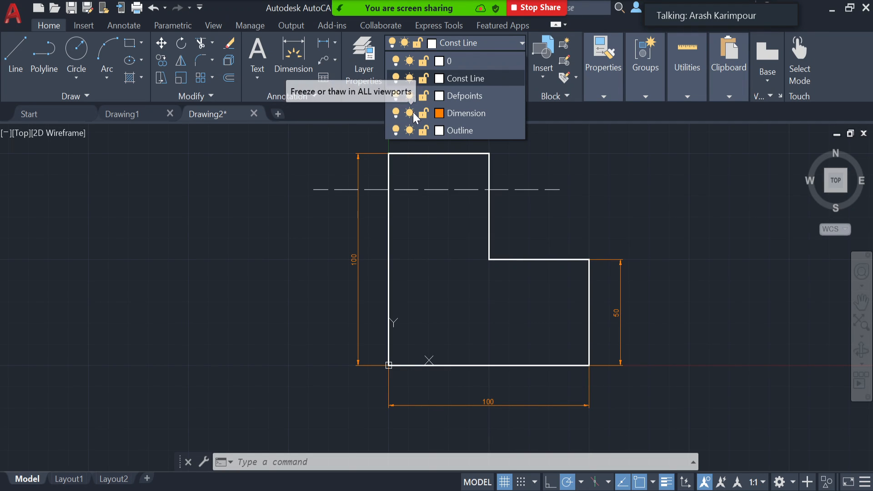
left_click(409, 114)
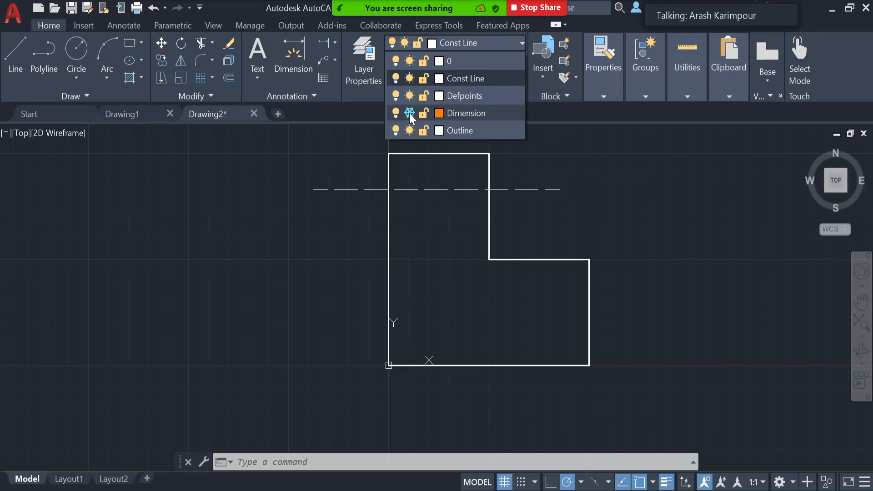
left_click(409, 113)
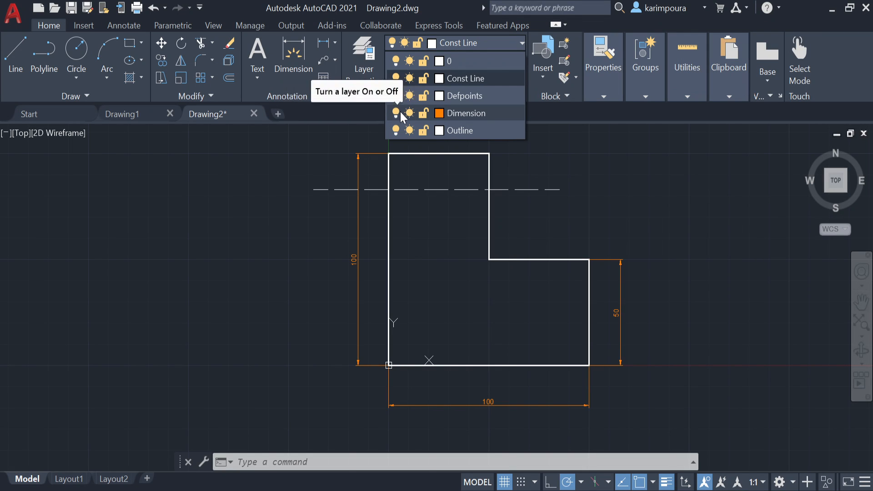
- Lock the Outline layer and try to erase every object in the drawing
left_click(424, 130)
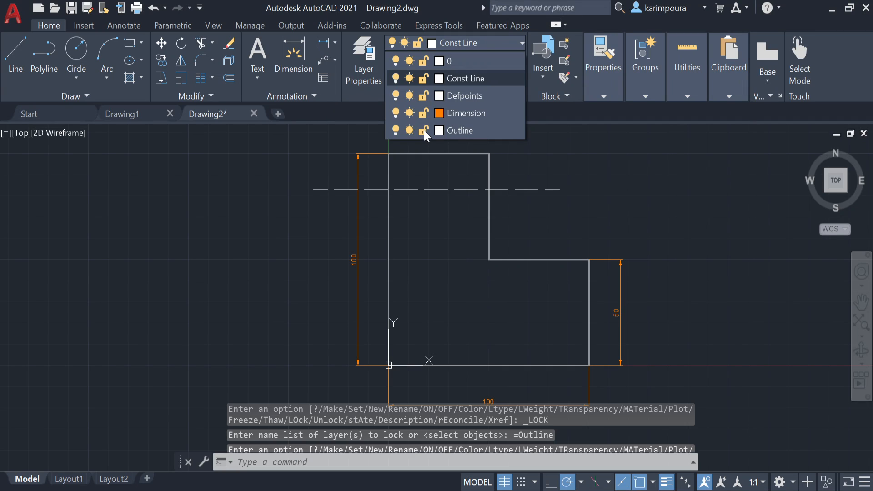
left_click(688, 193)
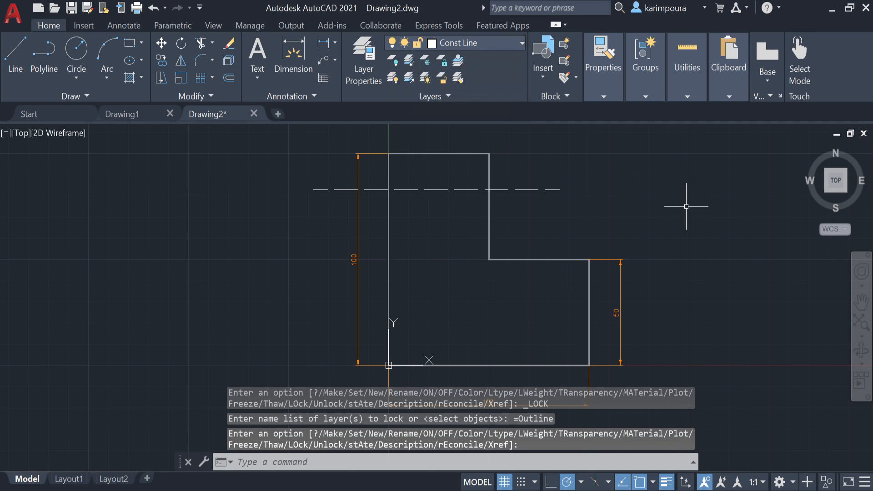
key("ctrl+a")
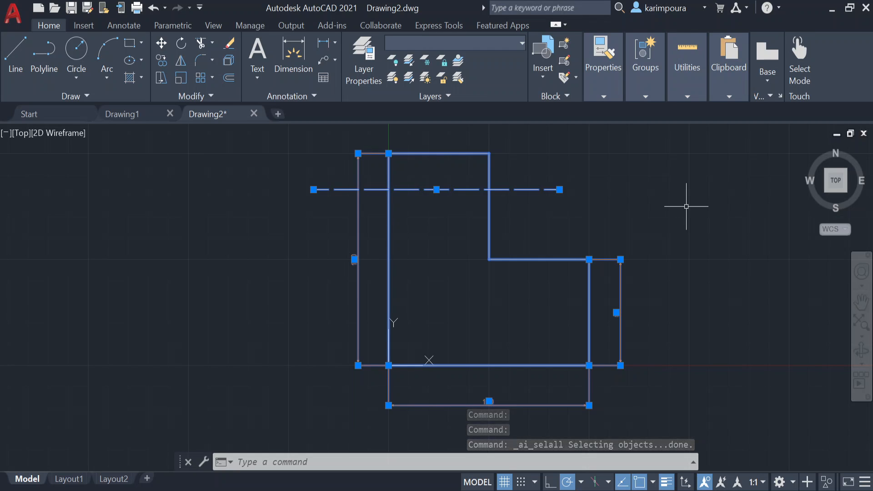
key("Delete")
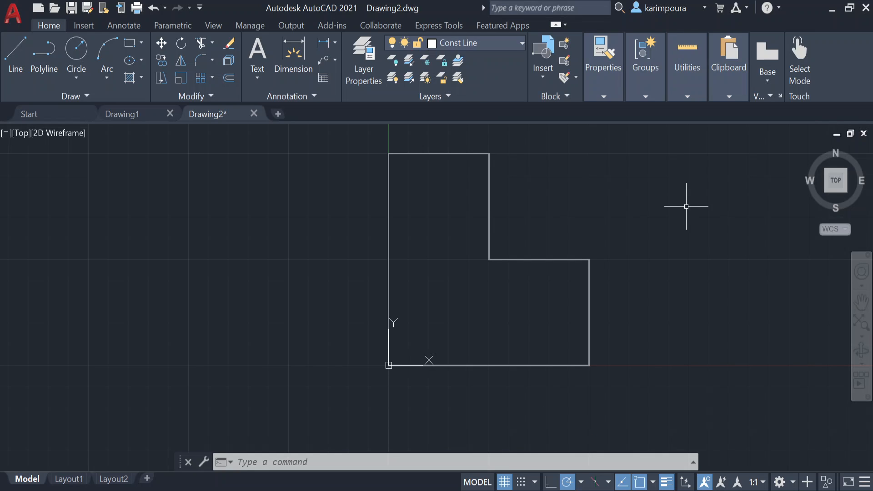
- Undo the erase of the dimensions and construction line, and unlock the Outline layer
key("ctrl+z")
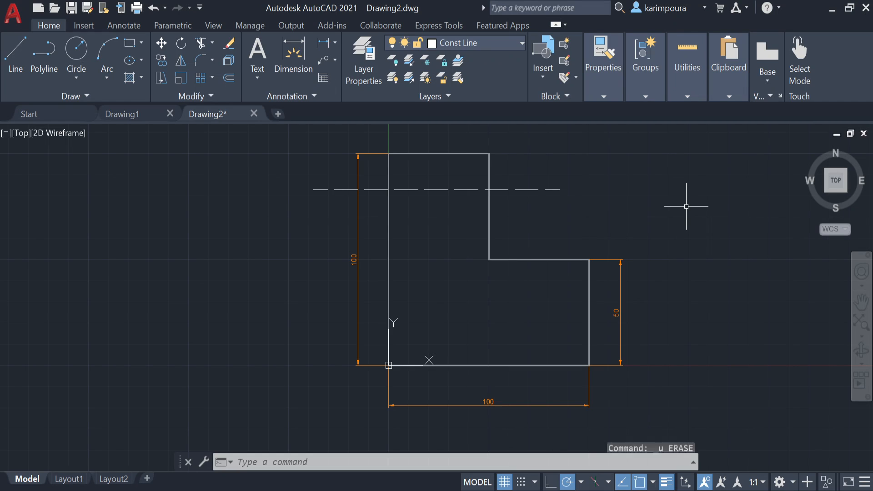
left_click(479, 44)
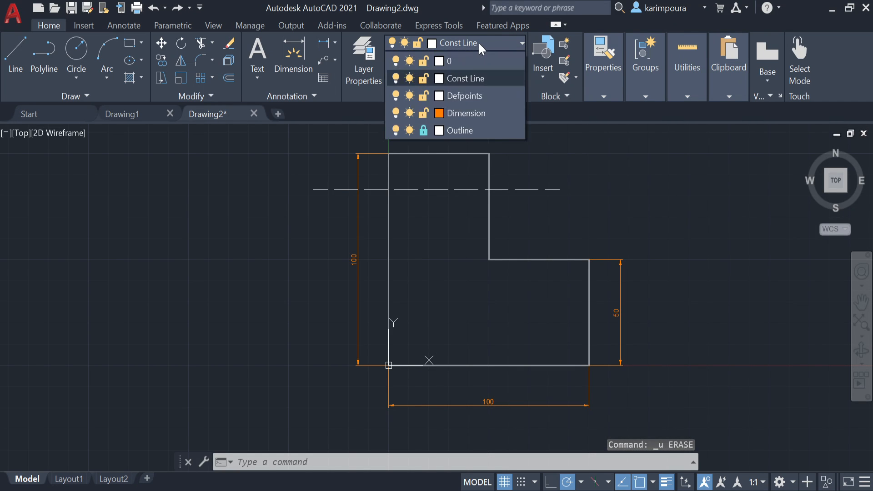
left_click(425, 133)
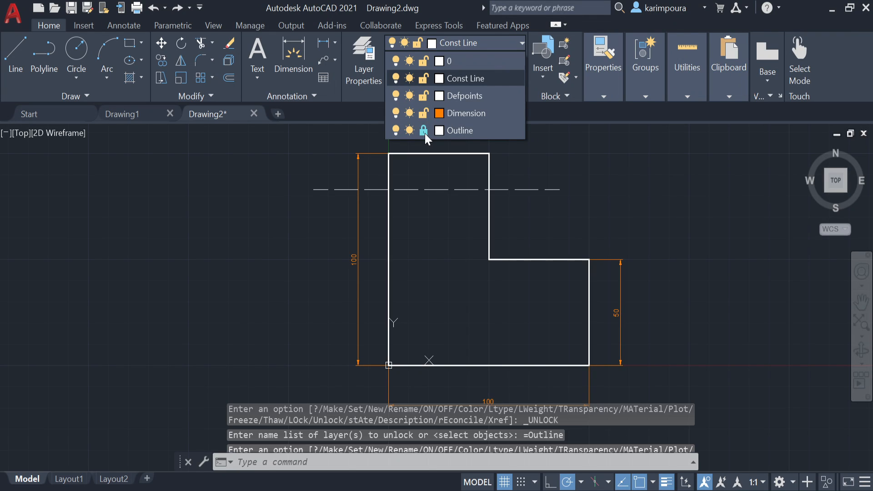
left_click(649, 221)
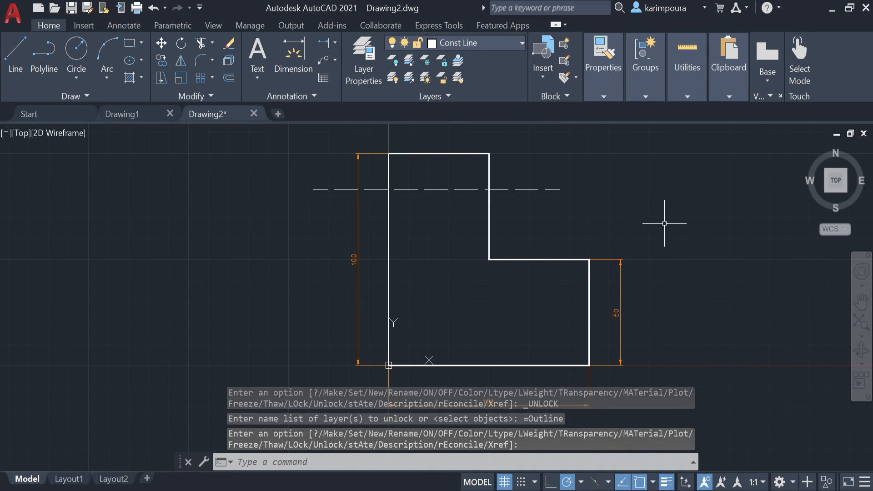